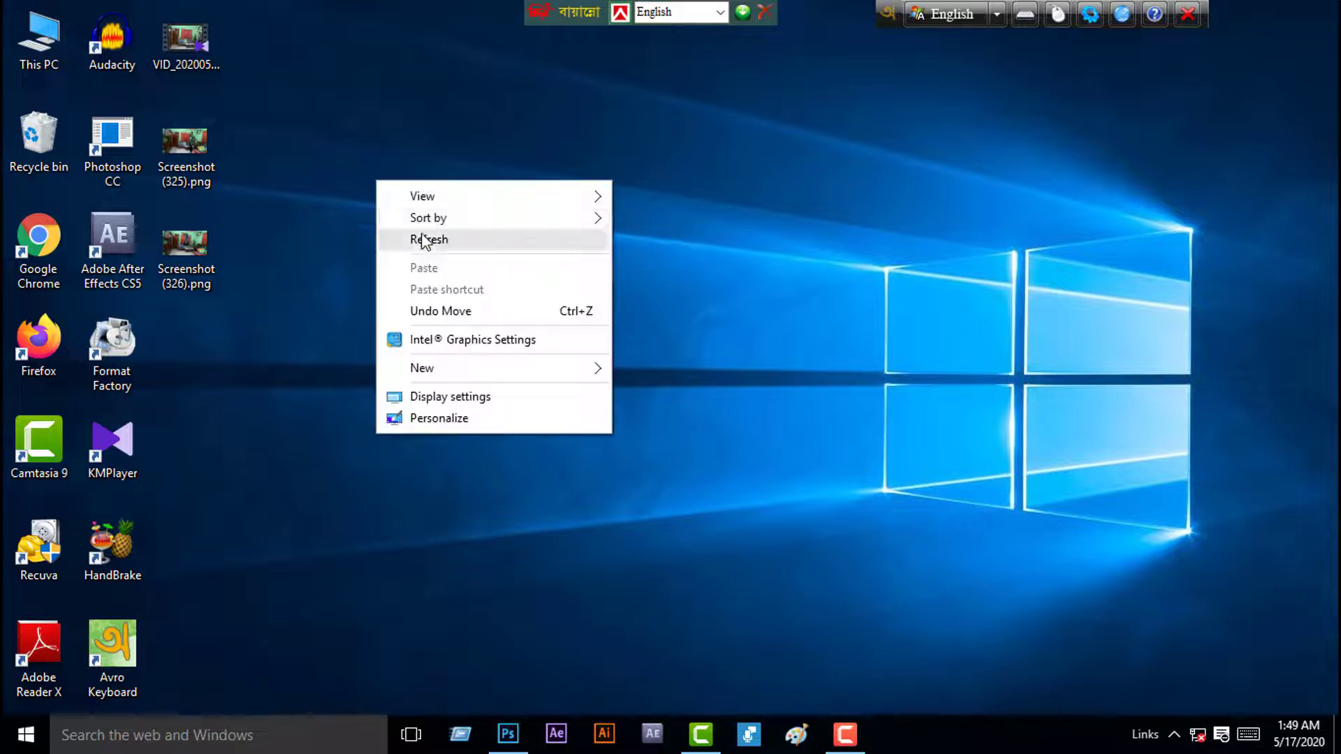
- Refresh the desktop and open Screenshot (325).png in Photoshop
click(422, 241)
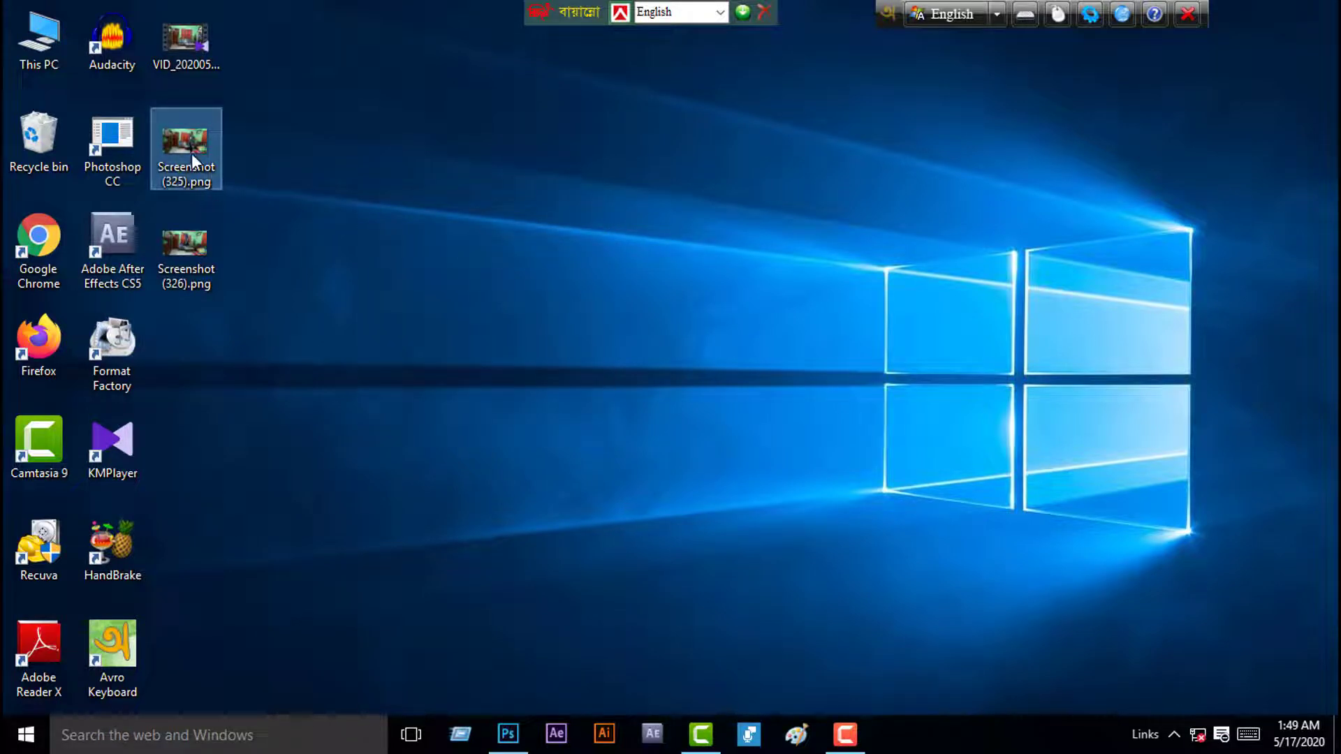
right_click(191, 148)
mouse_move(250, 352)
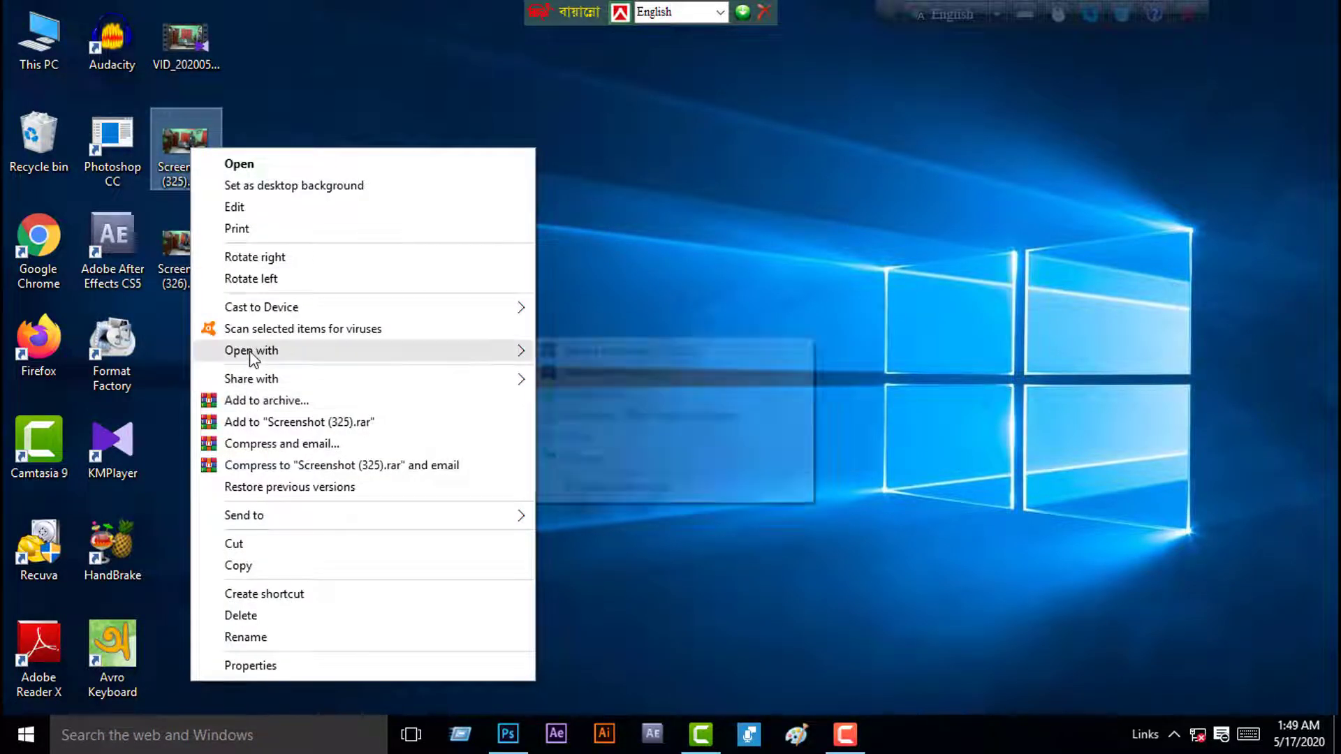
click(592, 372)
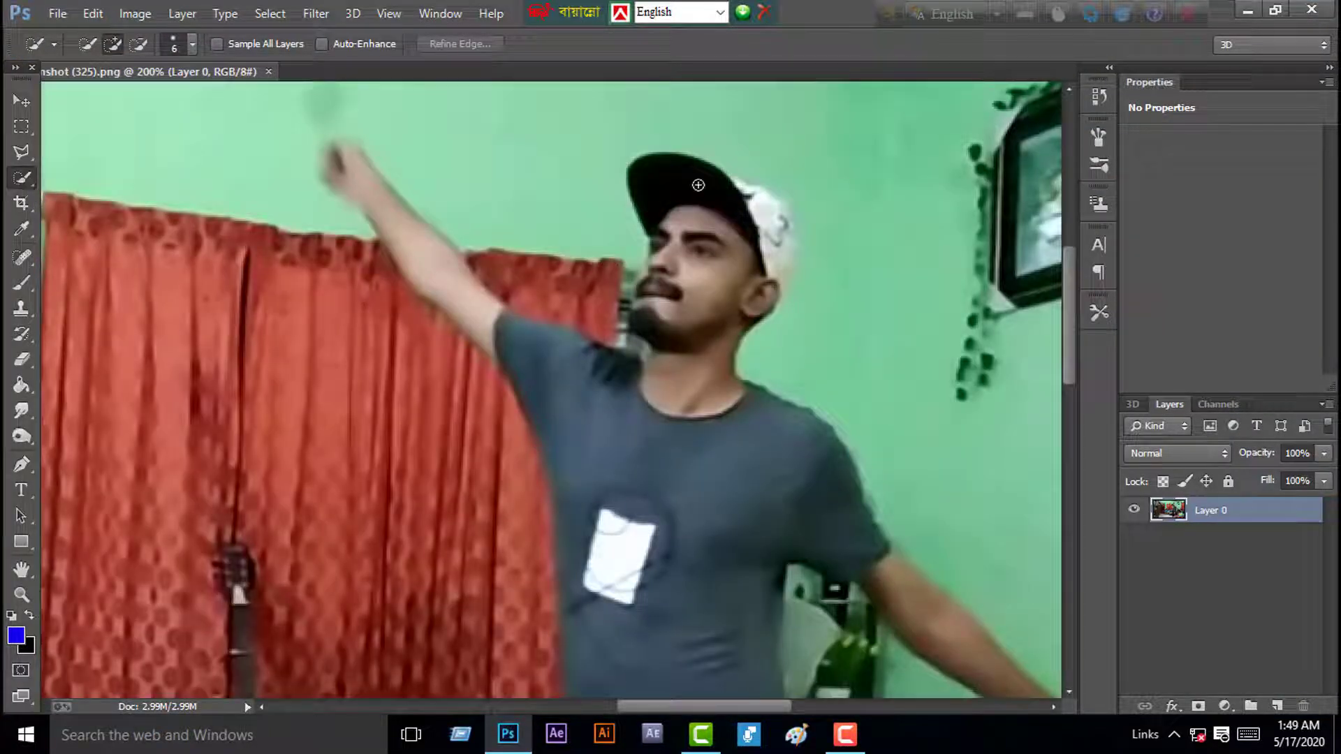
- Select the man's raised arm, head and torso with the Quick Selection tool
drag(353, 172, 772, 230)
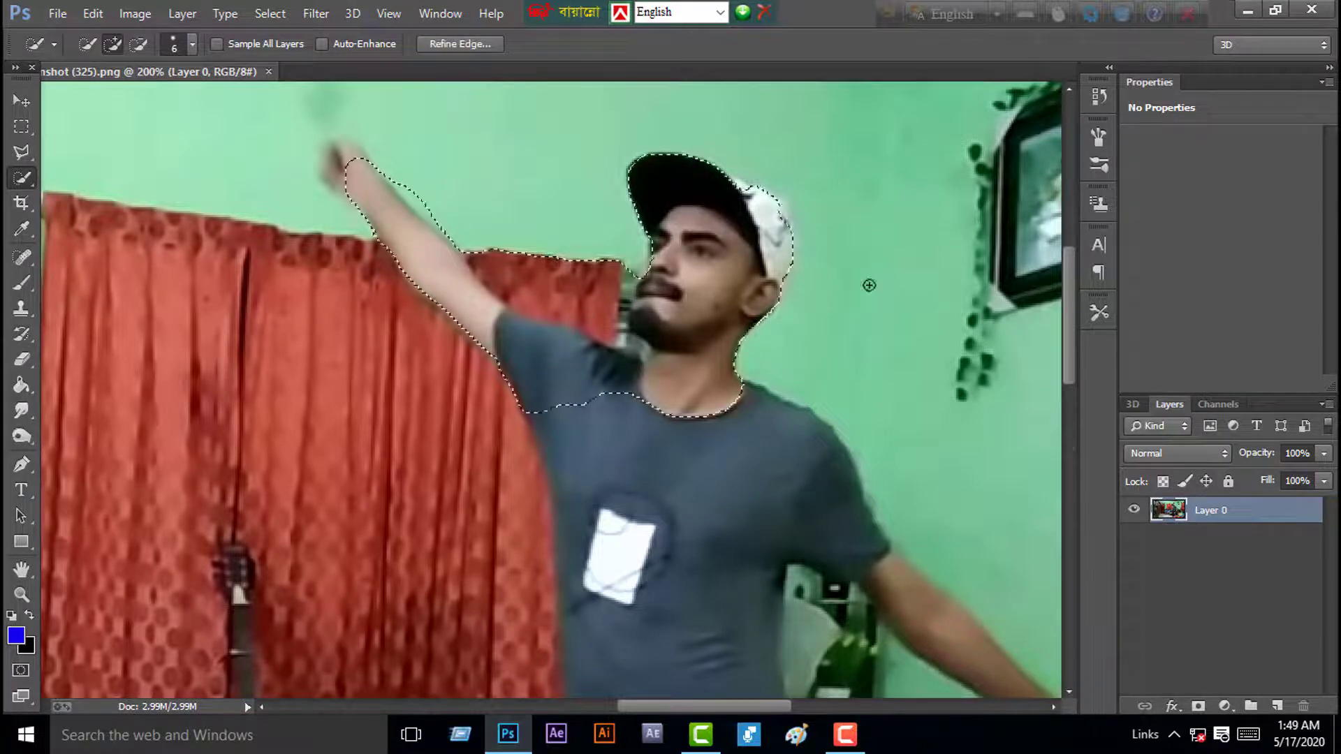
scroll(629, 419, down, 10)
scroll(601, 447, up, 3)
scroll(549, 273, up, 8)
drag(549, 274, 559, 545)
scroll(559, 419, up, 3)
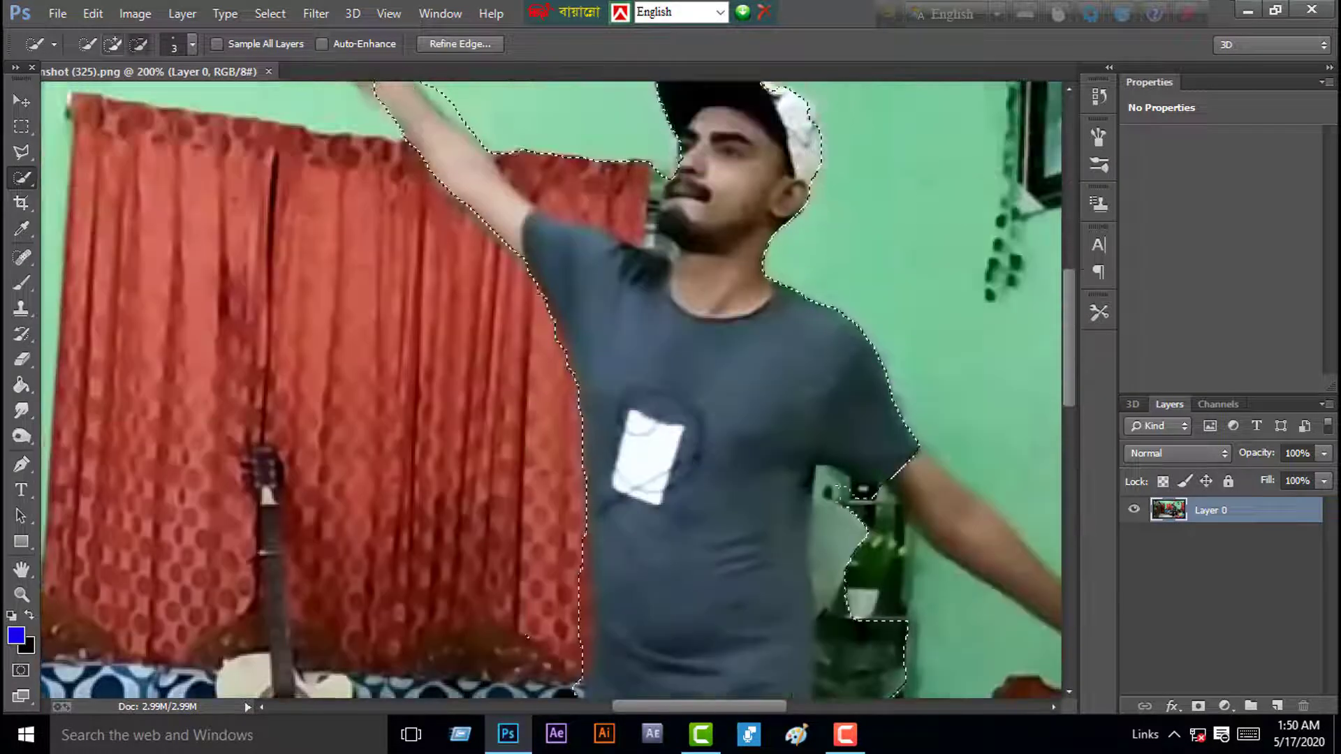
- Refine the selection with a size 3 brush around the lowered arm, head and raised hand, excluding the background
scroll(558, 419, right, 10)
drag(381, 314, 607, 492)
scroll(489, 391, left, 4)
drag(203, 164, 301, 154)
key(ctrl+plus)
scroll(301, 155, up, 4)
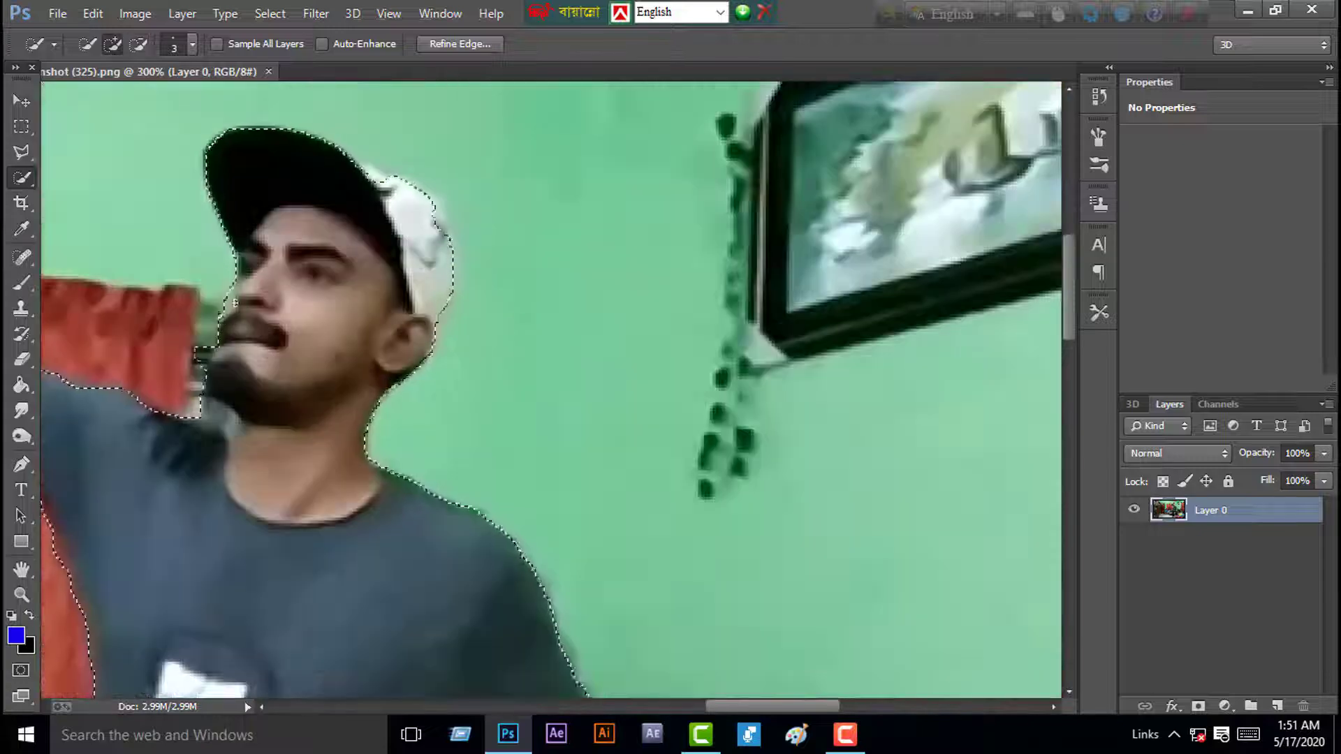
scroll(551, 349, down, 3)
key(ctrl+minus)
key(ctrl+minus)
key(ctrl+minus)
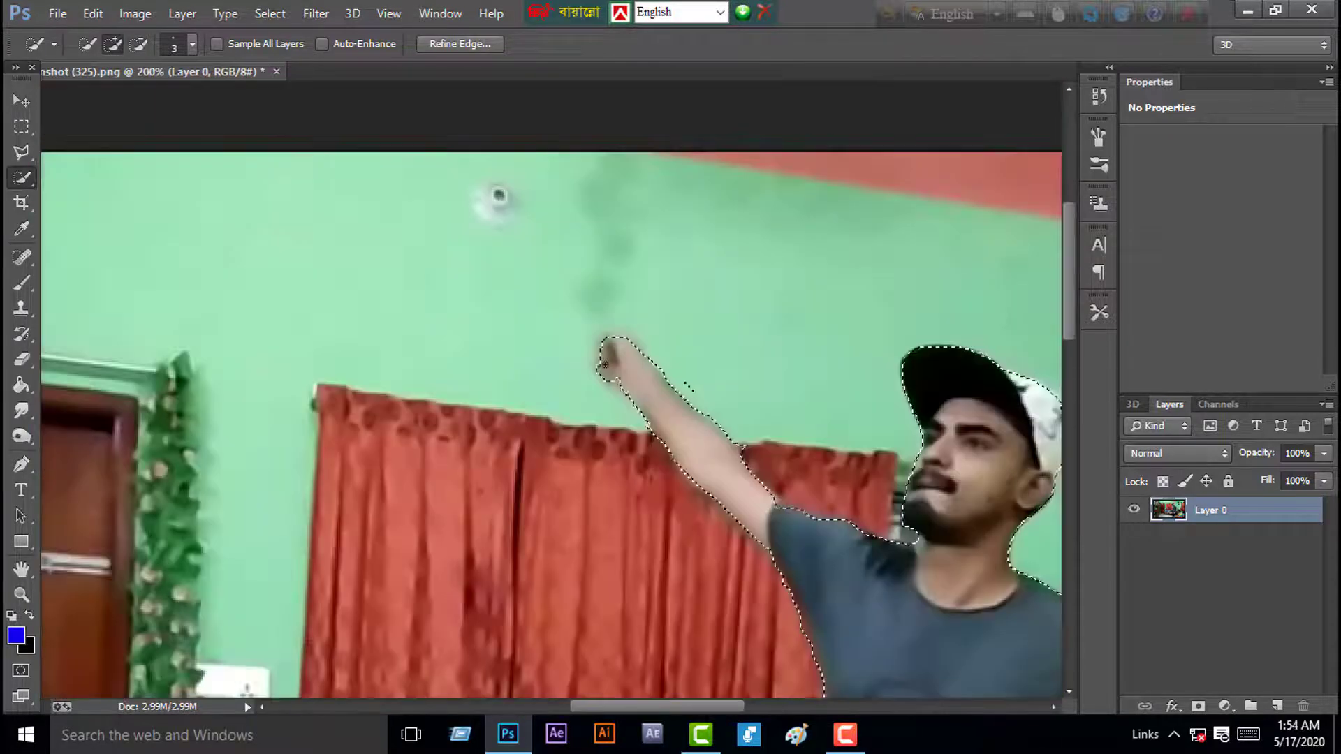
key(ctrl+minus)
key(ctrl+minus)
key(ctrl+minus)
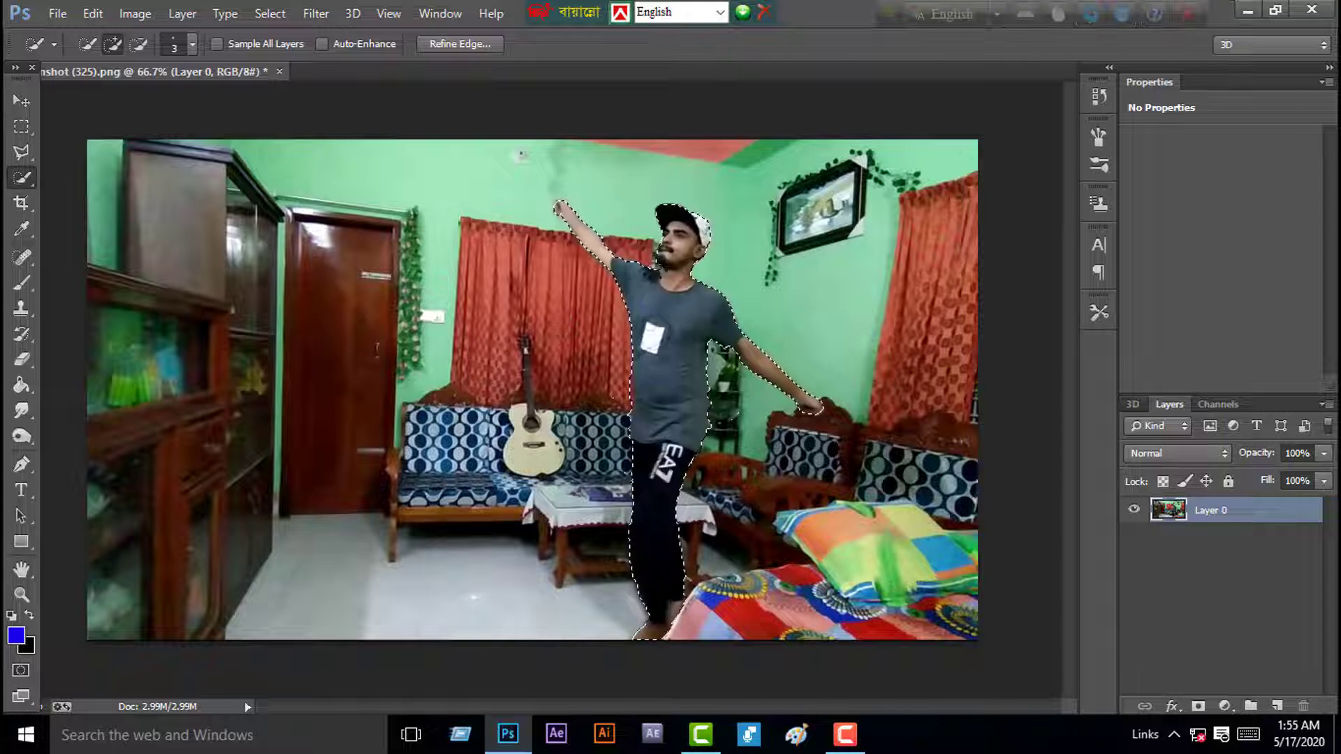
- Invert the selection, delete the room background around the man, and deselect
right_click(678, 303)
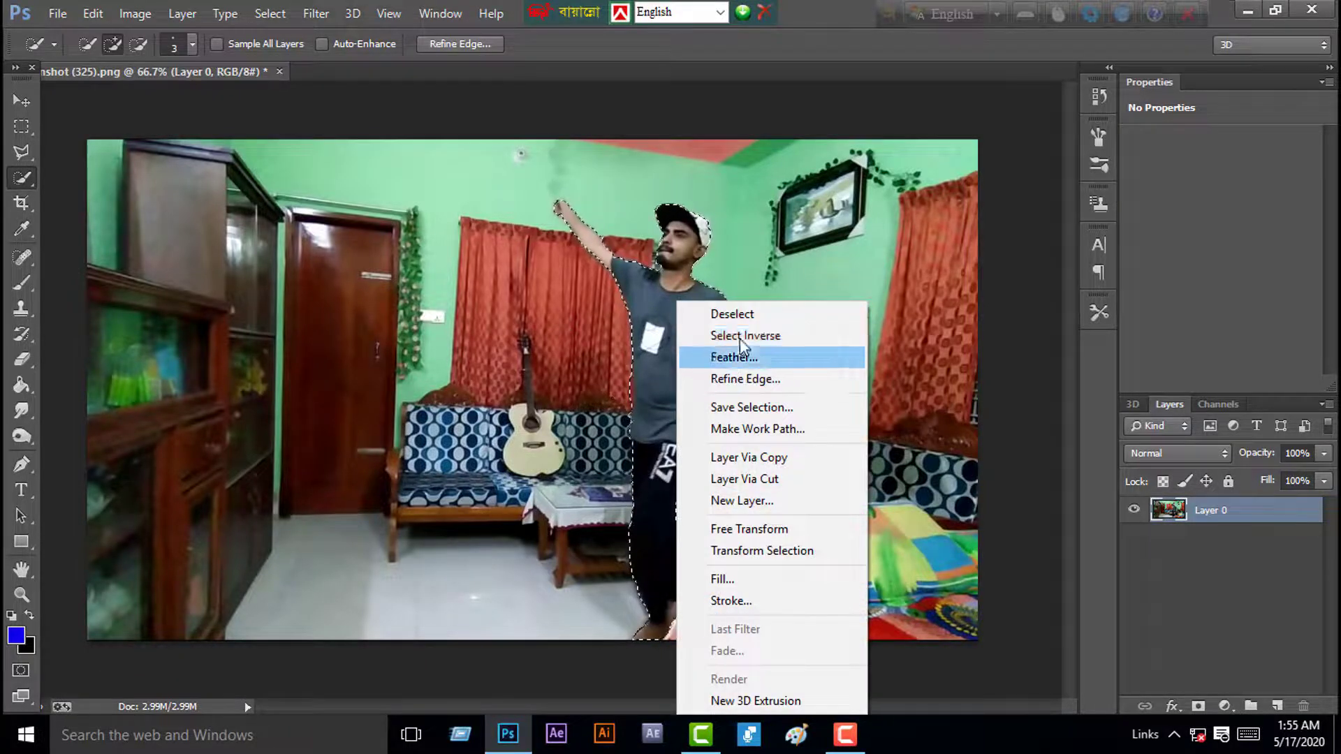
click(764, 336)
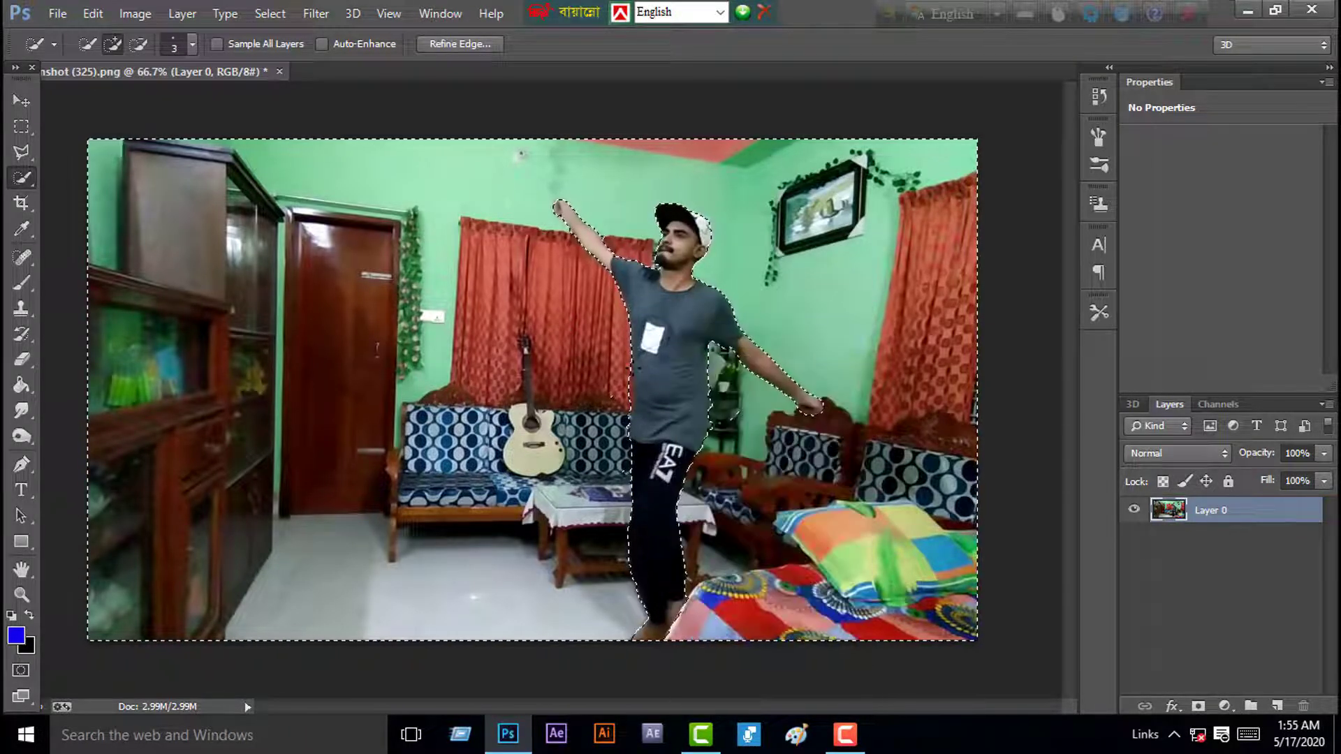
key(Delete)
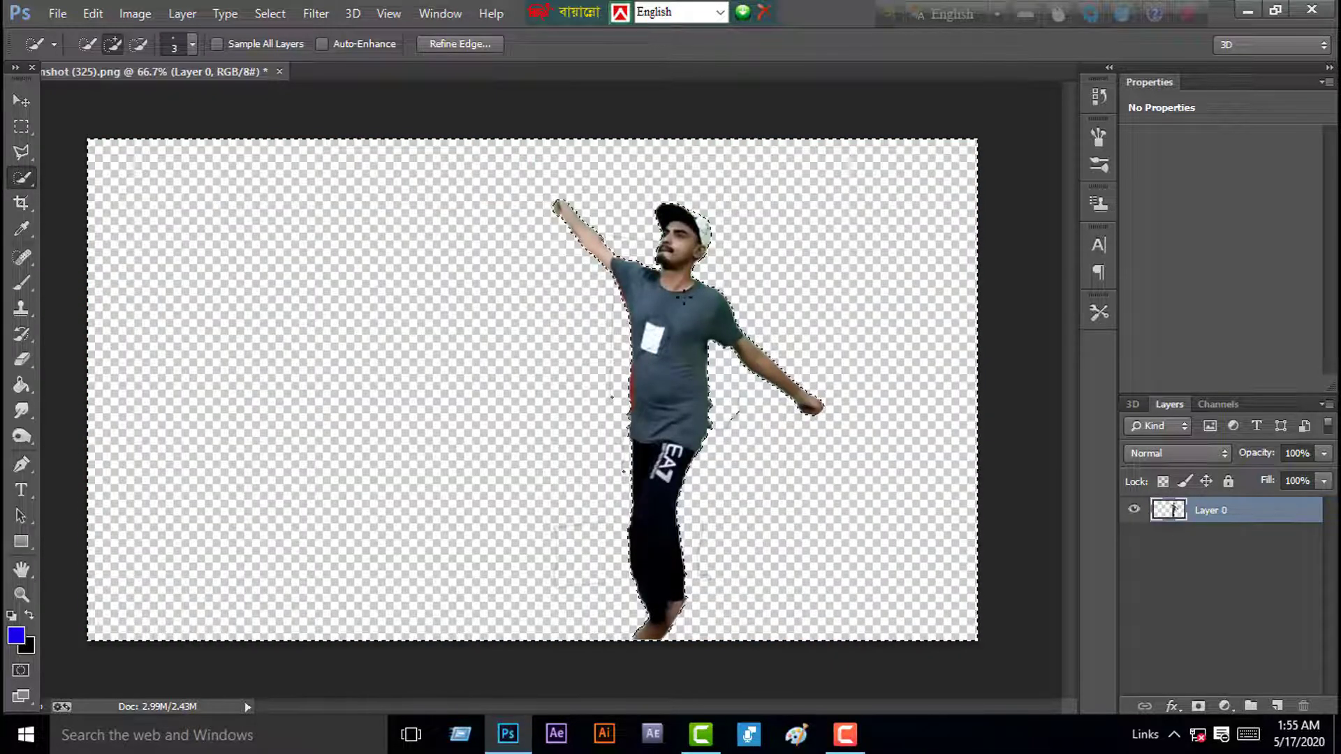
right_click(686, 302)
click(709, 314)
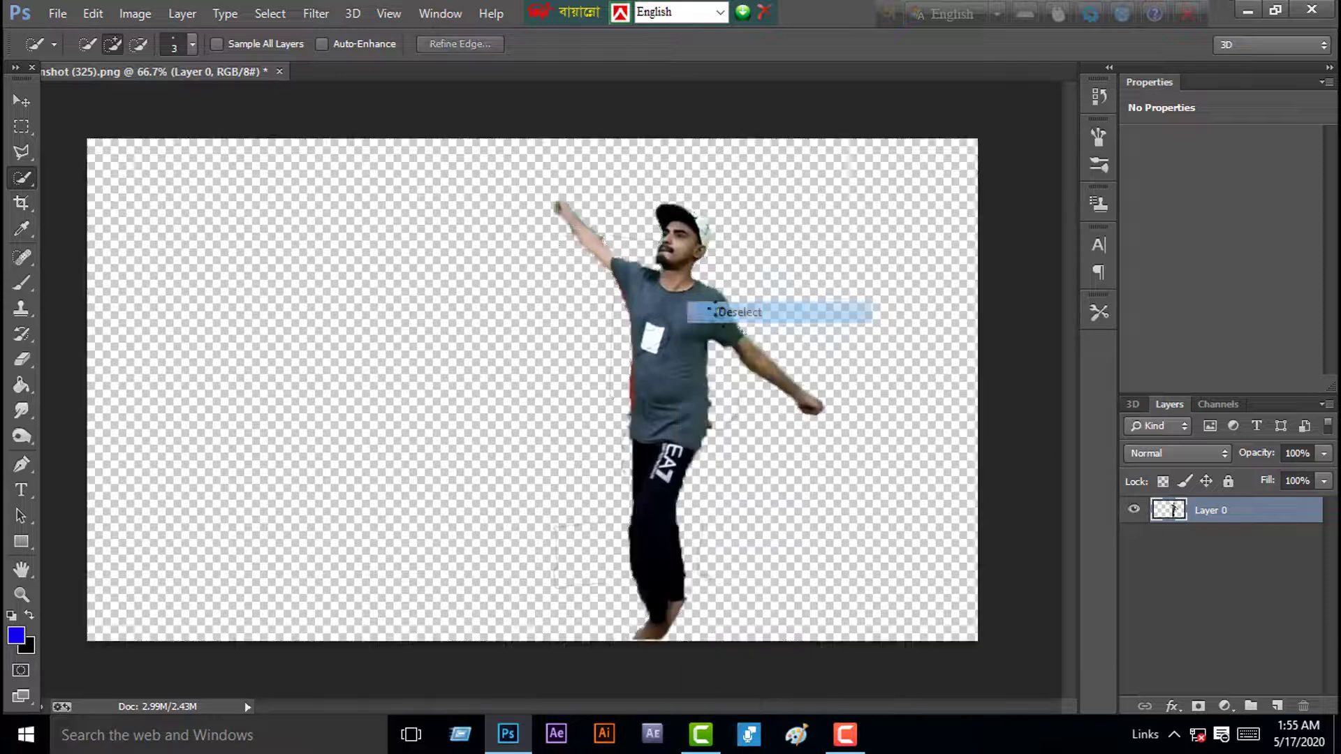
- Erase the leftover background fragments along both sides of the man's shirt and trousers with the size 40 Eraser
key(ctrl+plus)
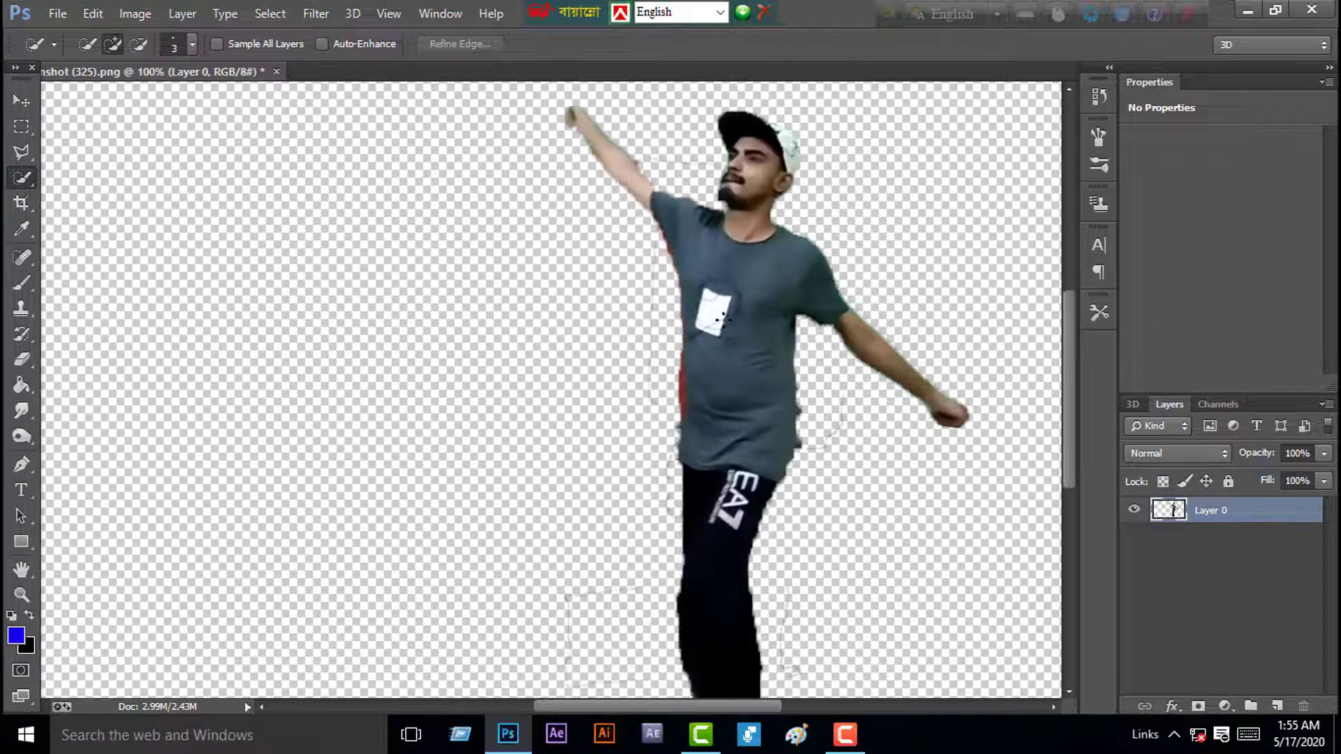
key(ctrl+plus)
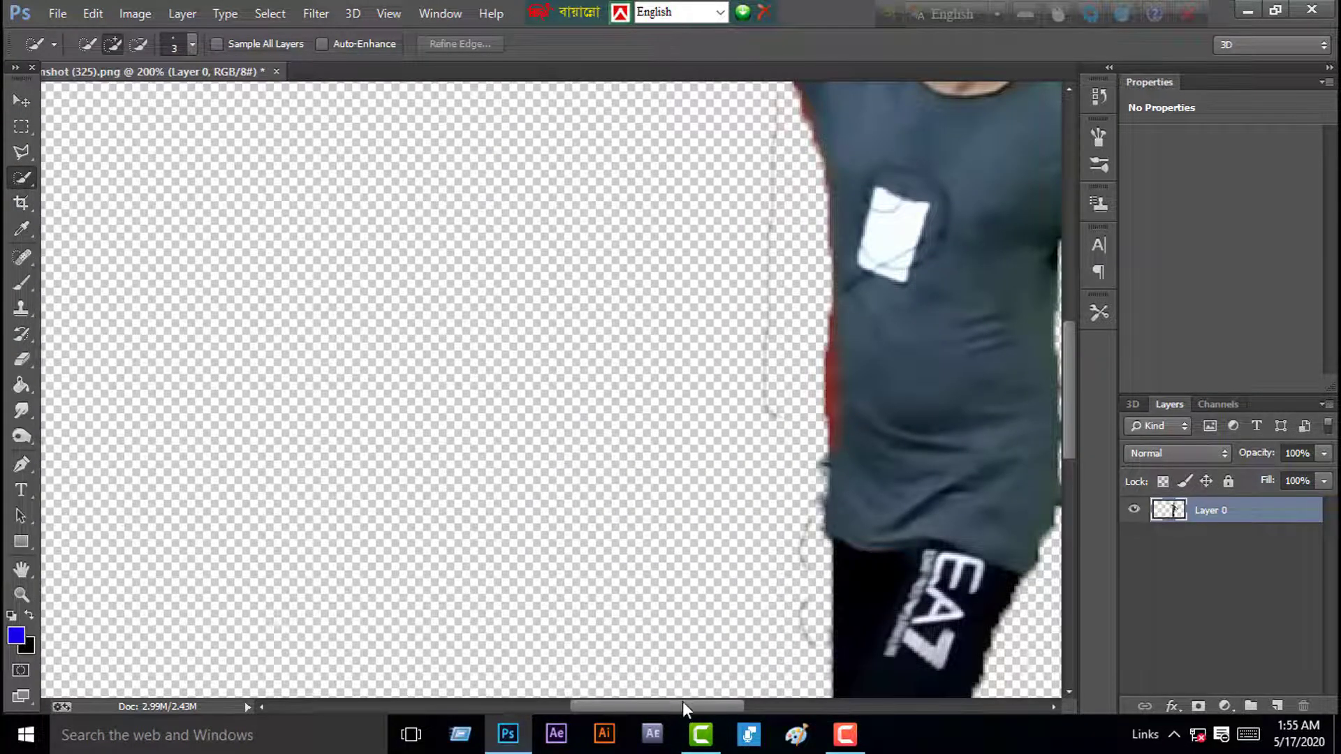
drag(684, 709, 725, 709)
drag(1071, 419, 1071, 389)
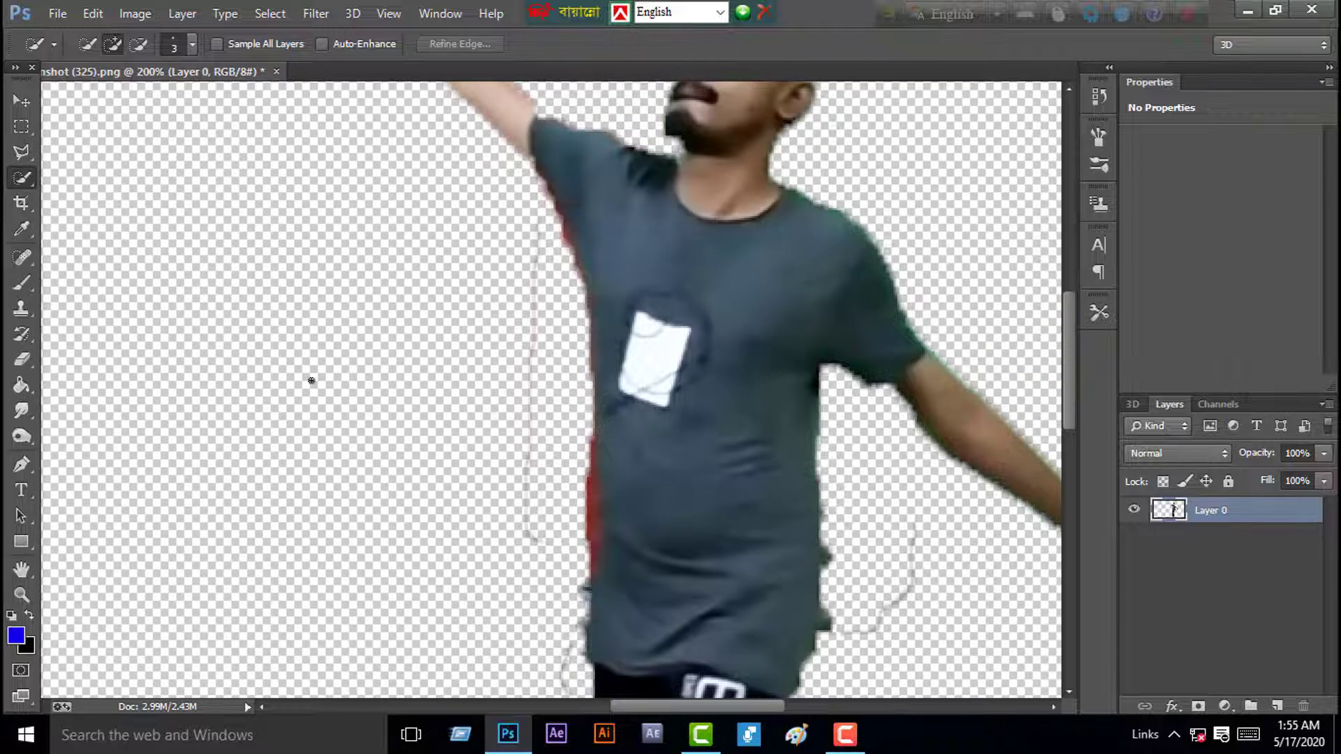
click(22, 362)
mouse_move(572, 285)
mouse_down()
mouse_move(509, 239)
mouse_move(520, 615)
mouse_up()
mouse_move(805, 585)
mouse_down()
mouse_move(897, 553)
mouse_move(901, 523)
mouse_move(882, 653)
mouse_move(866, 627)
mouse_up()
scroll(321, 299, down, 8)
scroll(1033, 344, up, 14)
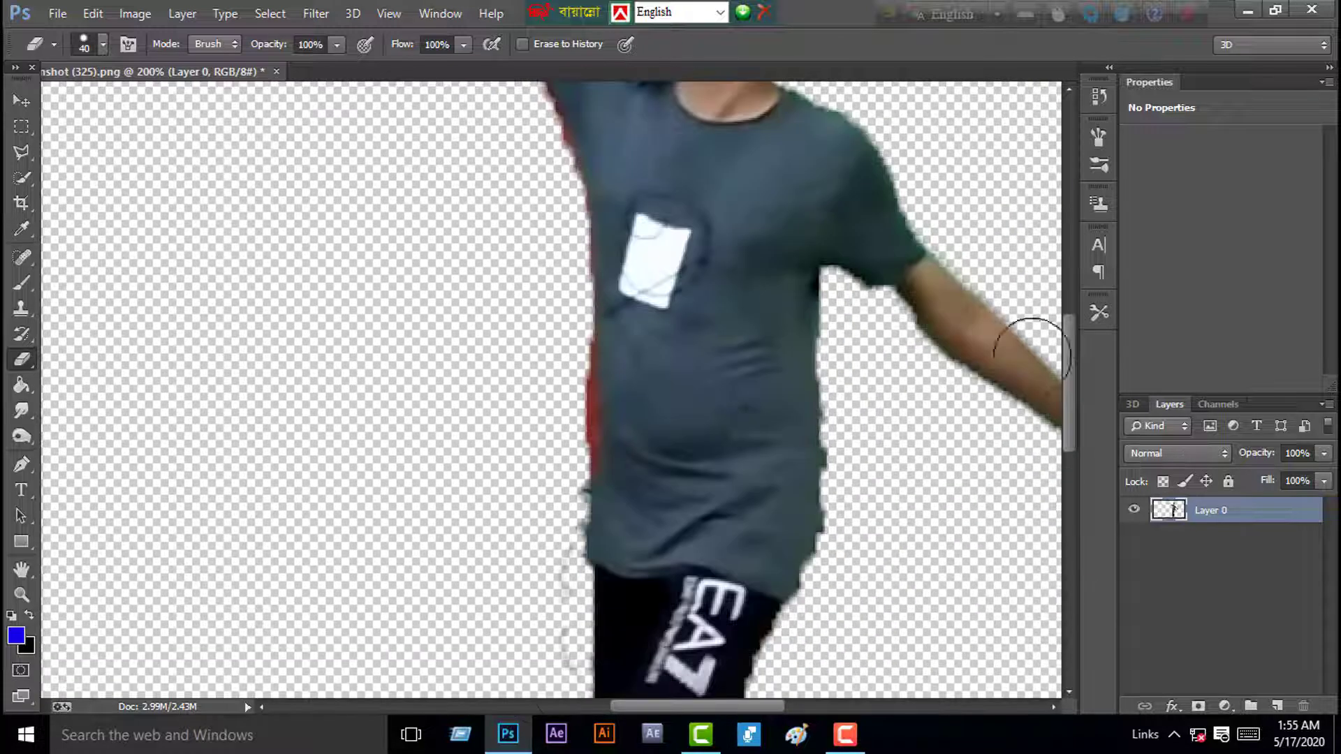
key(ctrl+minus)
key(ctrl+minus)
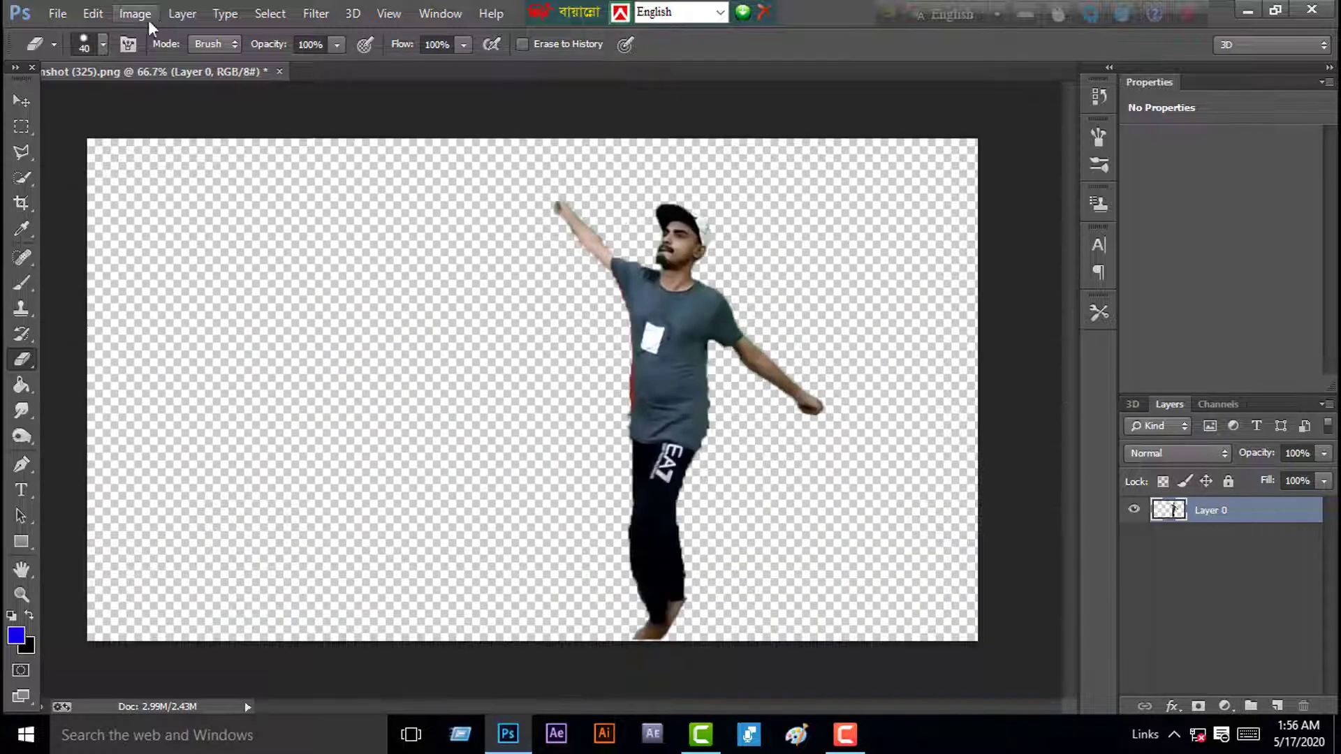
- Save the cut-out to the Desktop in PNG format as Screenshot (325) copy.png
click(55, 14)
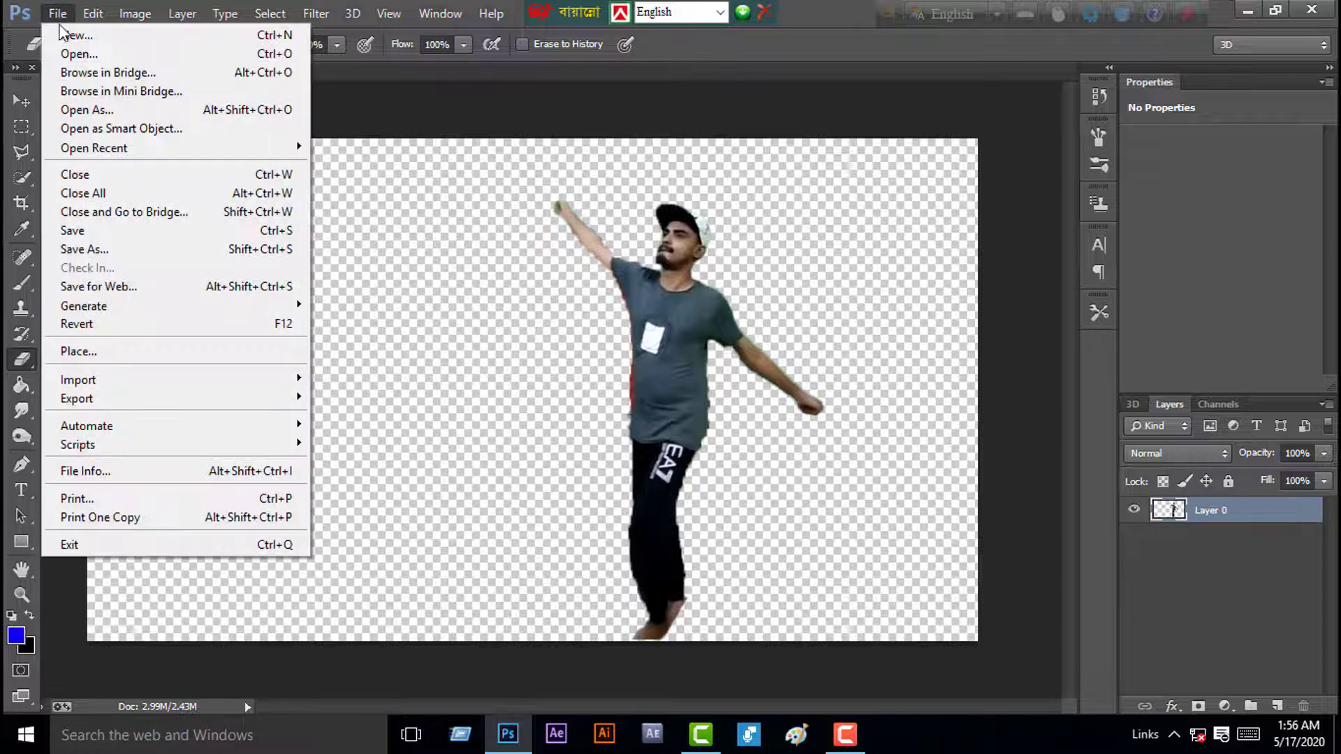
click(104, 250)
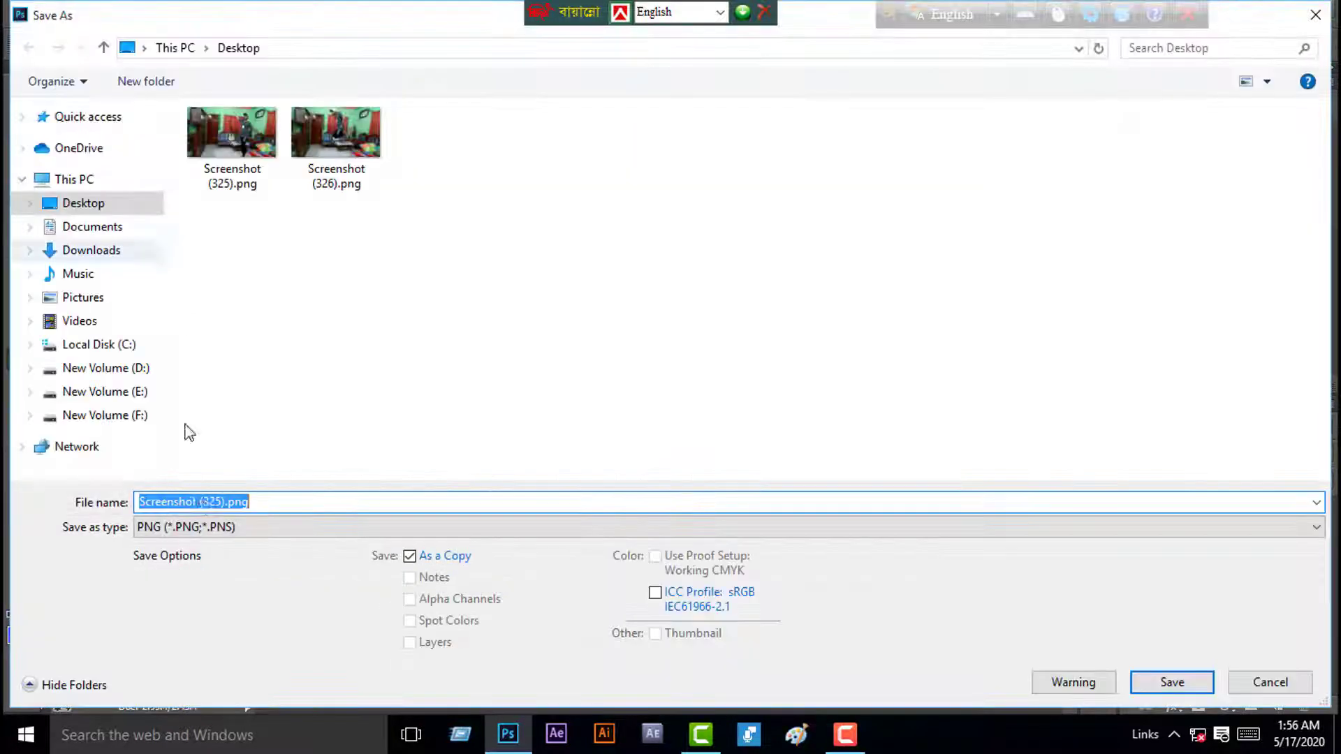
click(208, 528)
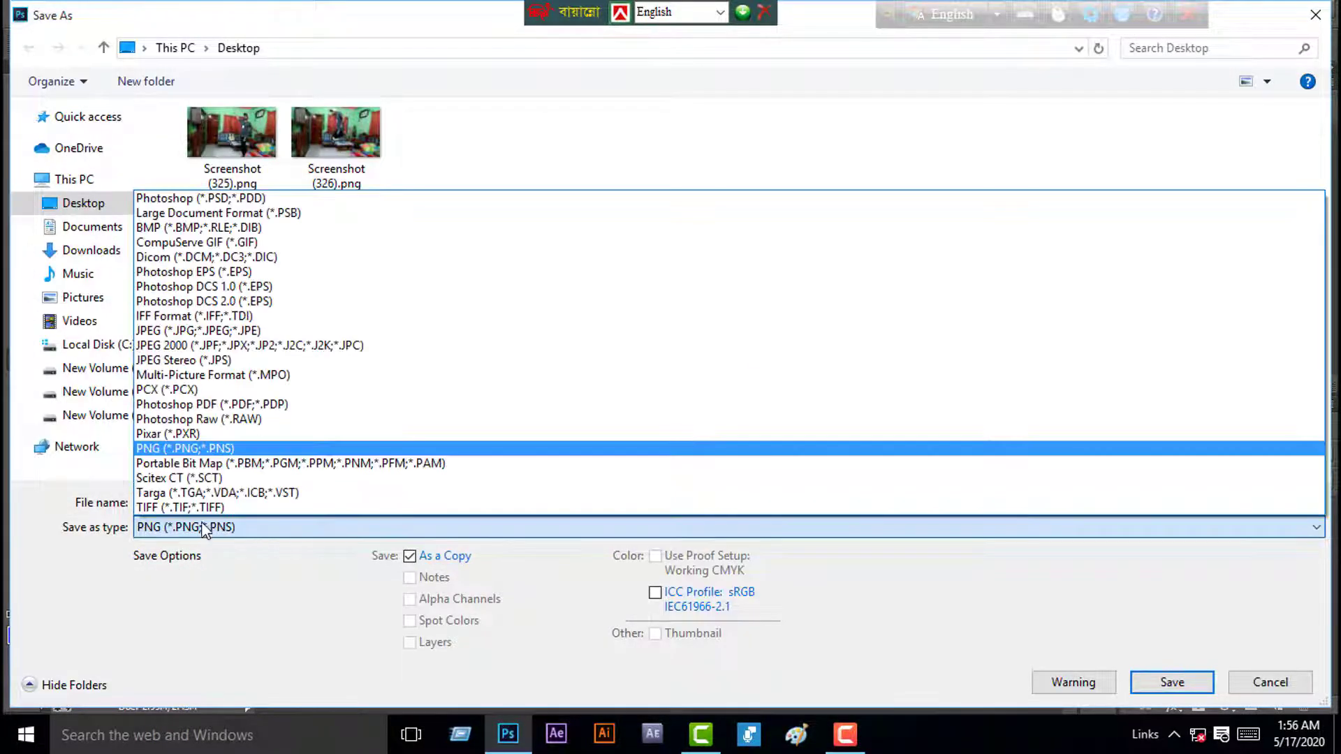
click(203, 451)
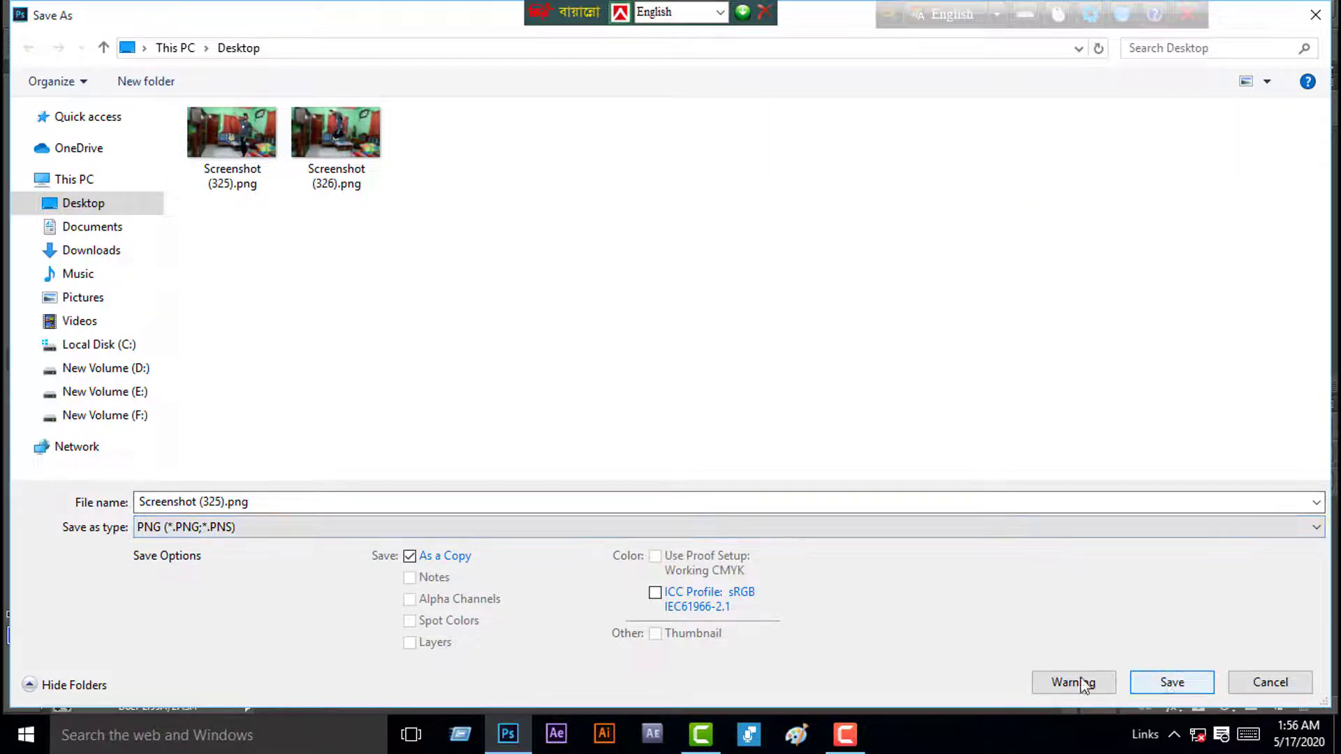
click(85, 209)
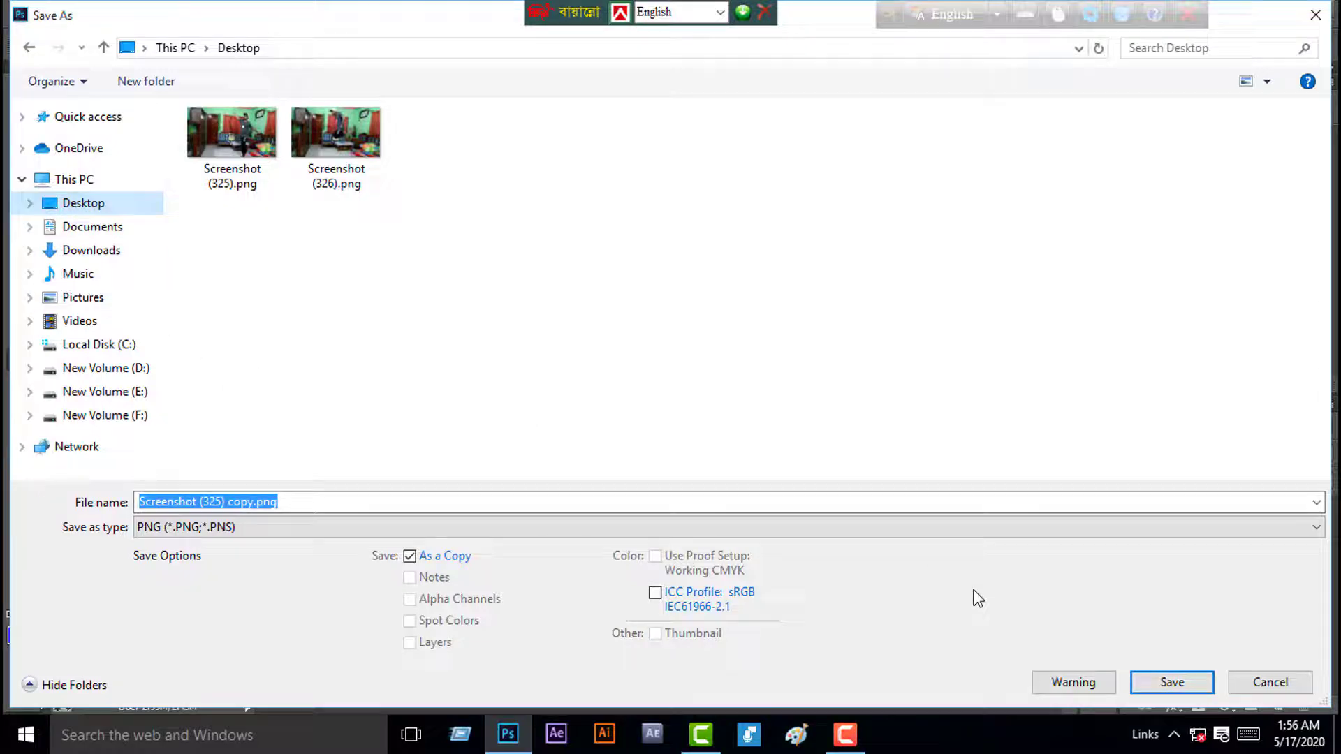
click(1208, 681)
click(732, 227)
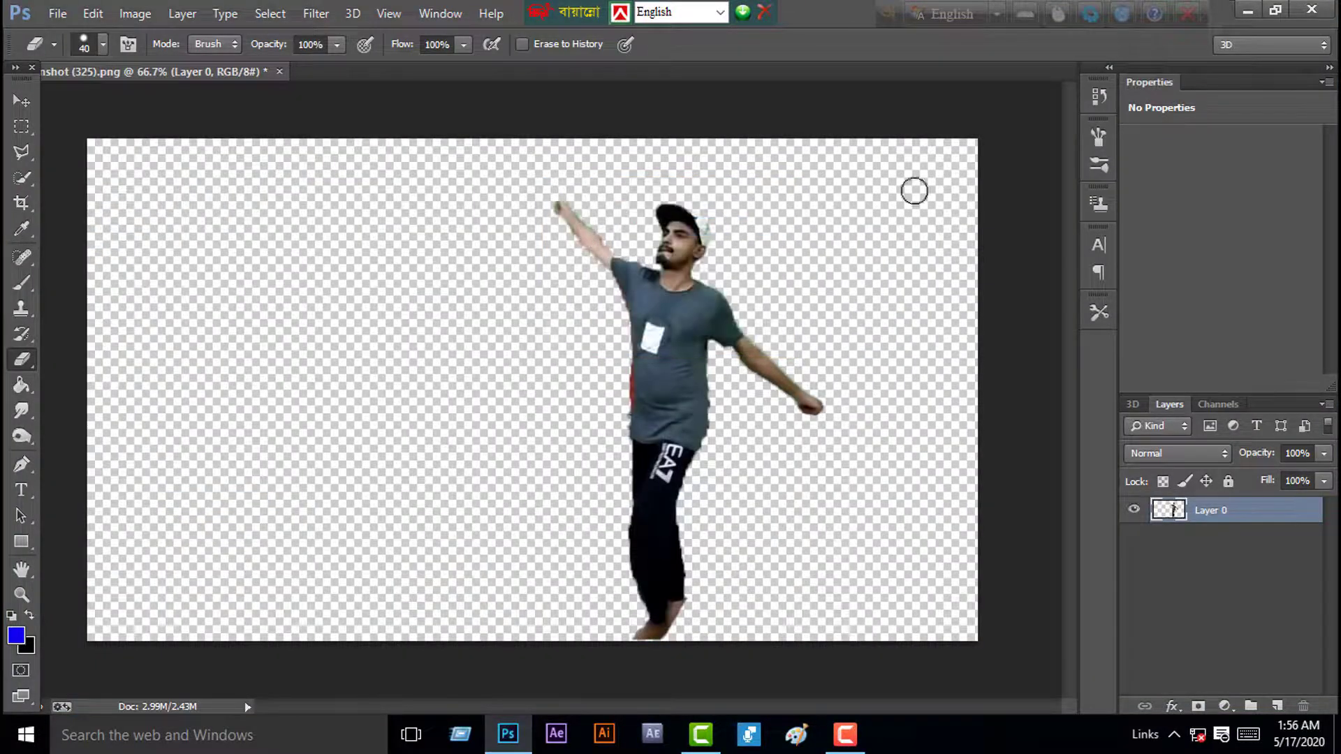
- Switch to Camtasia, place Screenshot (325) copy.png from the desktop on Track 2 at 0:00:02;21, and scale it to fit the canvas
click(1248, 10)
right_click(596, 175)
click(639, 235)
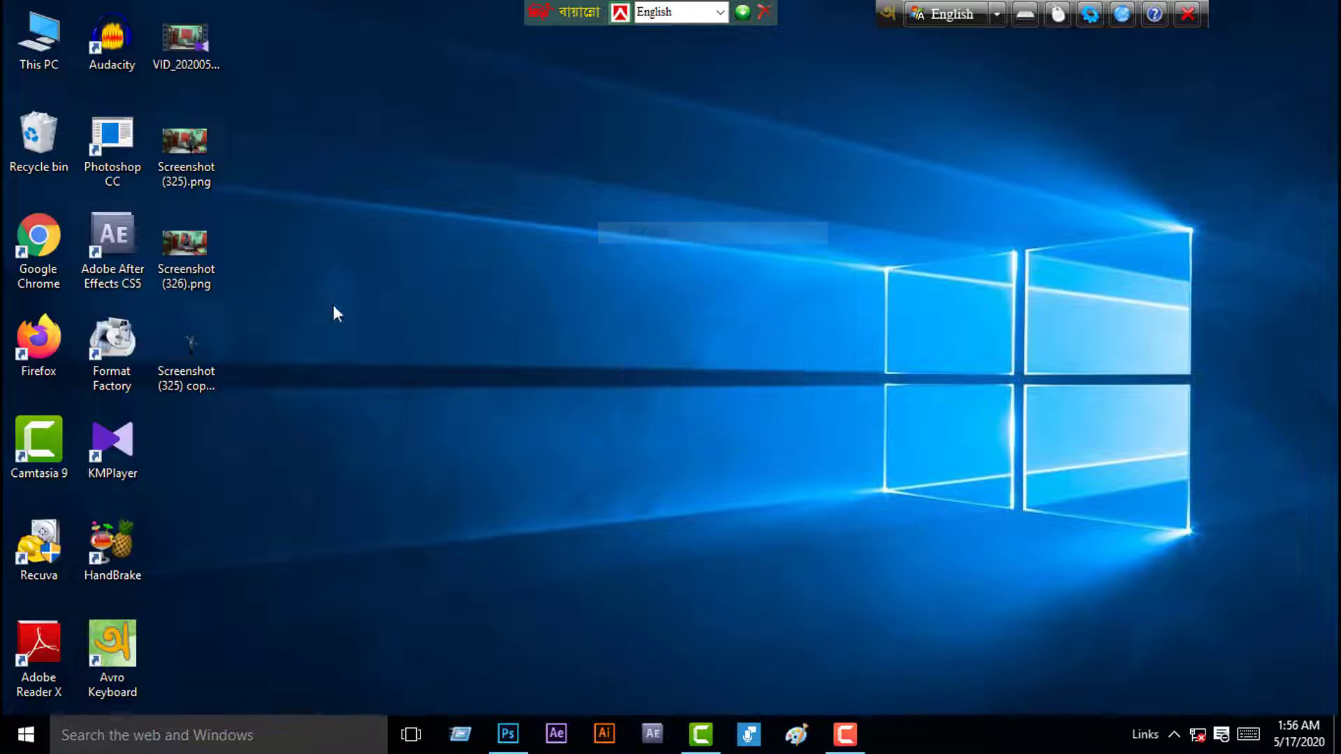
drag(201, 354, 280, 438)
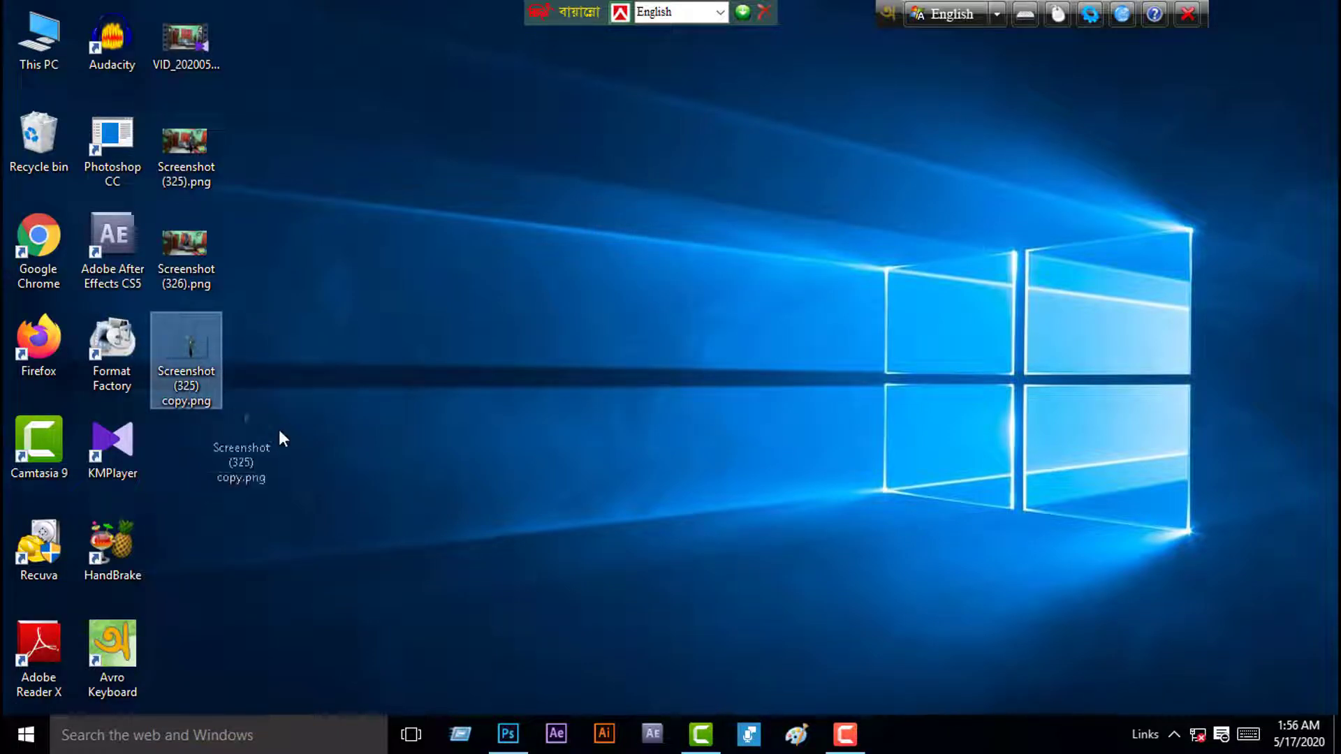
drag(716, 691, 95, 593)
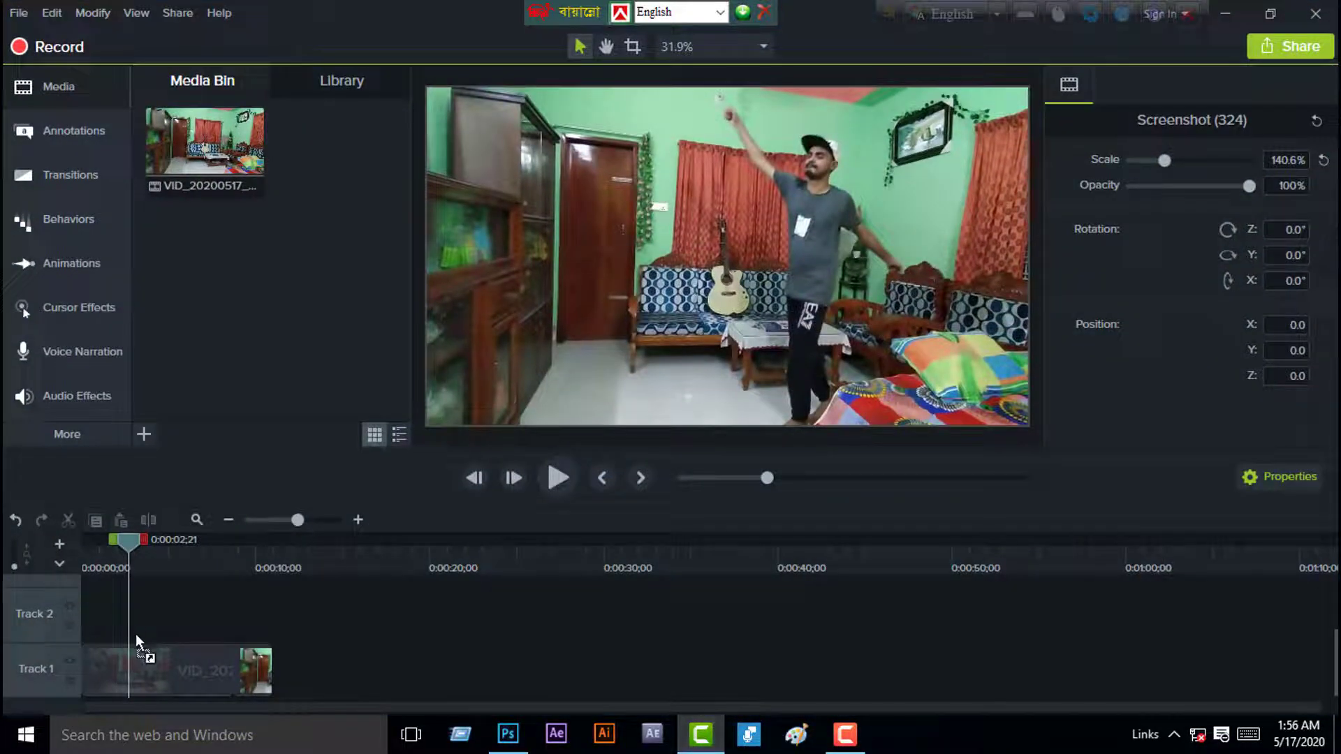
drag(136, 634, 164, 621)
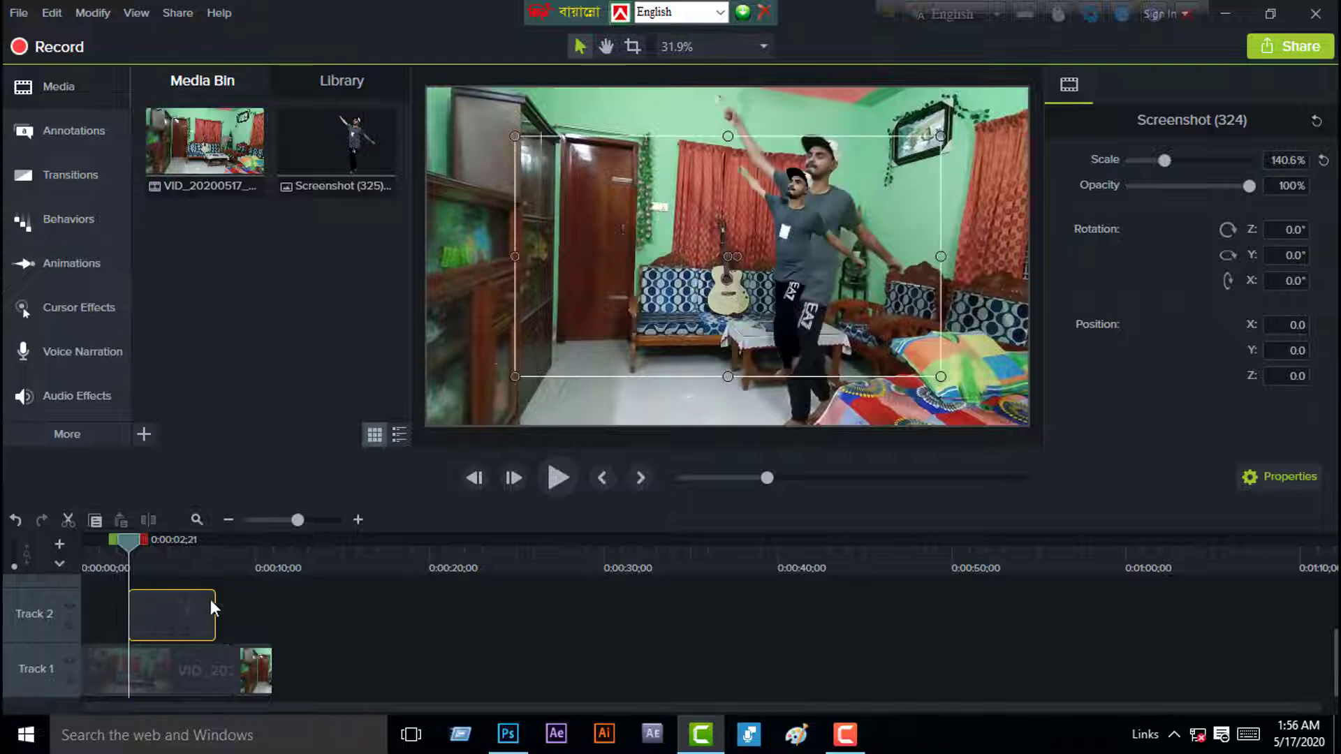
right_click(688, 293)
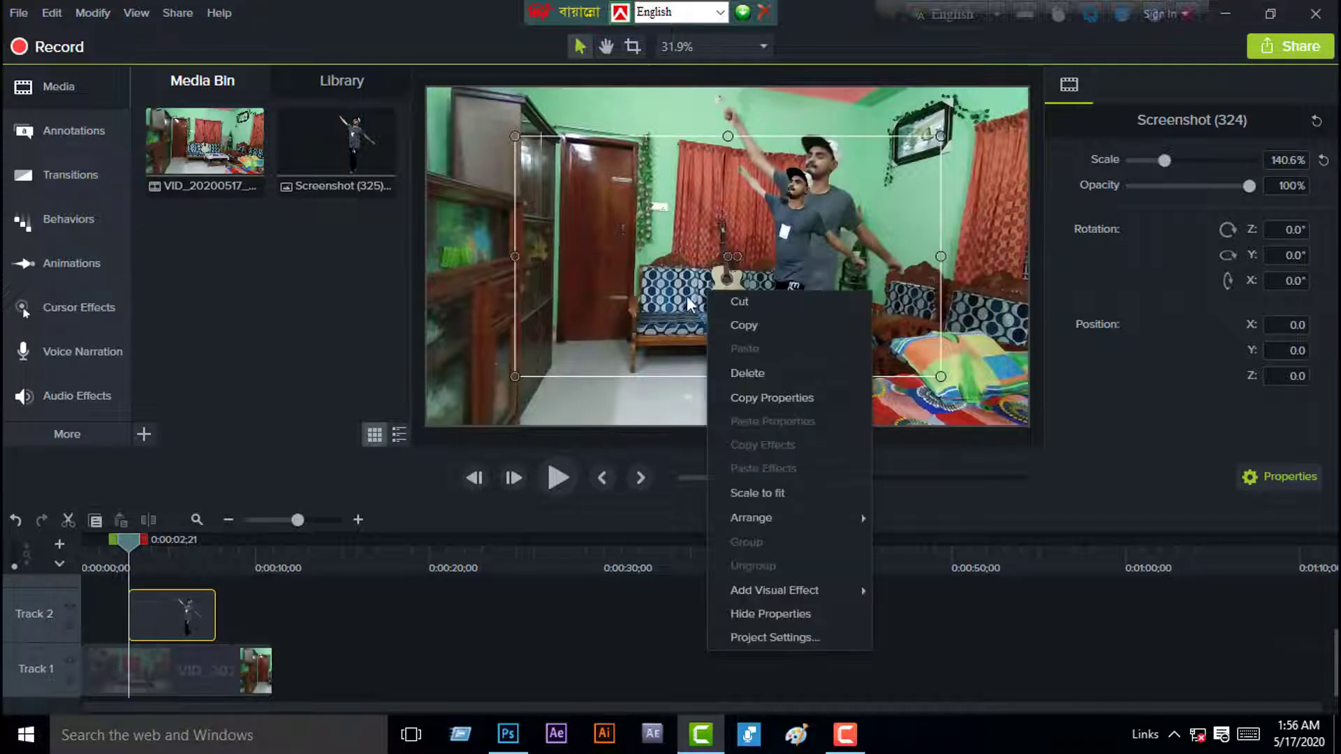
click(764, 495)
- Move and trim the cut-out clip on Track 2 so it spans from the timeline start to 0:00:02;16
mouse_move(114, 538)
mouse_down()
mouse_move(133, 538)
mouse_move(122, 537)
mouse_up()
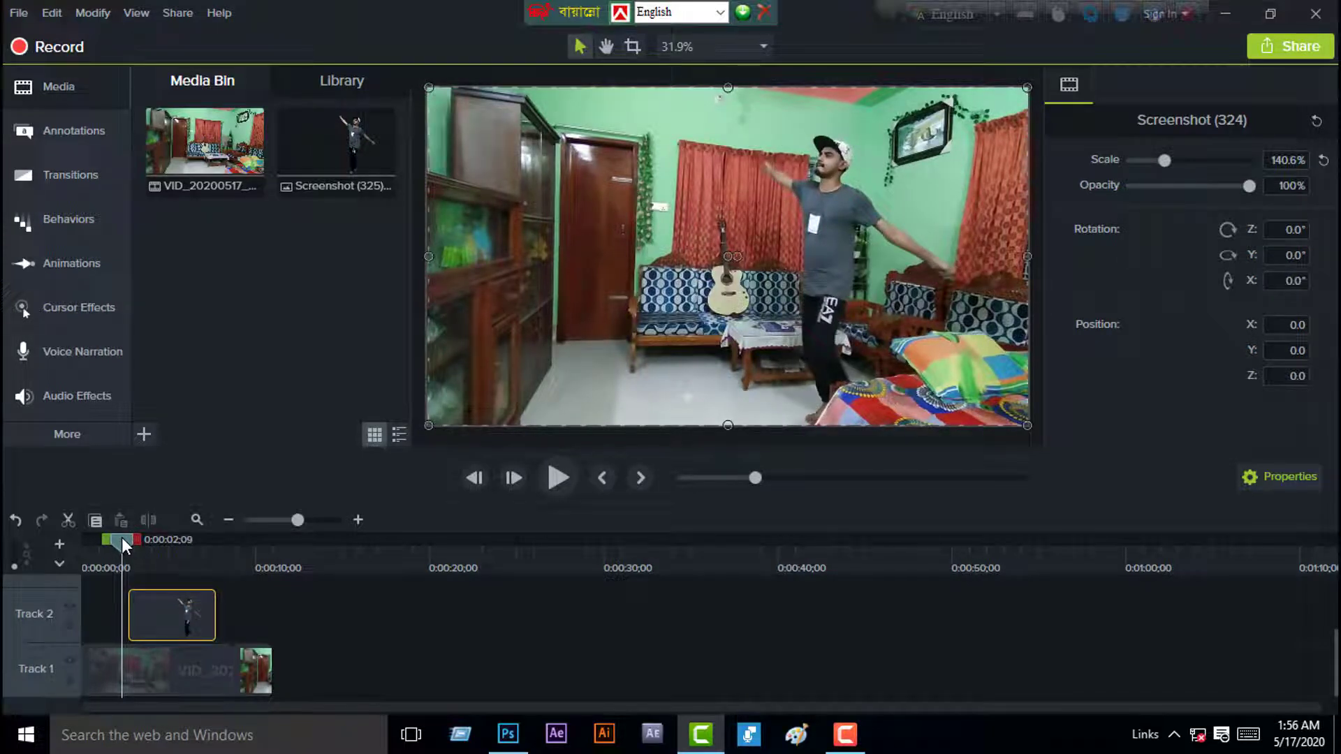
drag(151, 613, 120, 613)
drag(123, 543, 126, 546)
key(space)
key(space)
drag(298, 519, 303, 519)
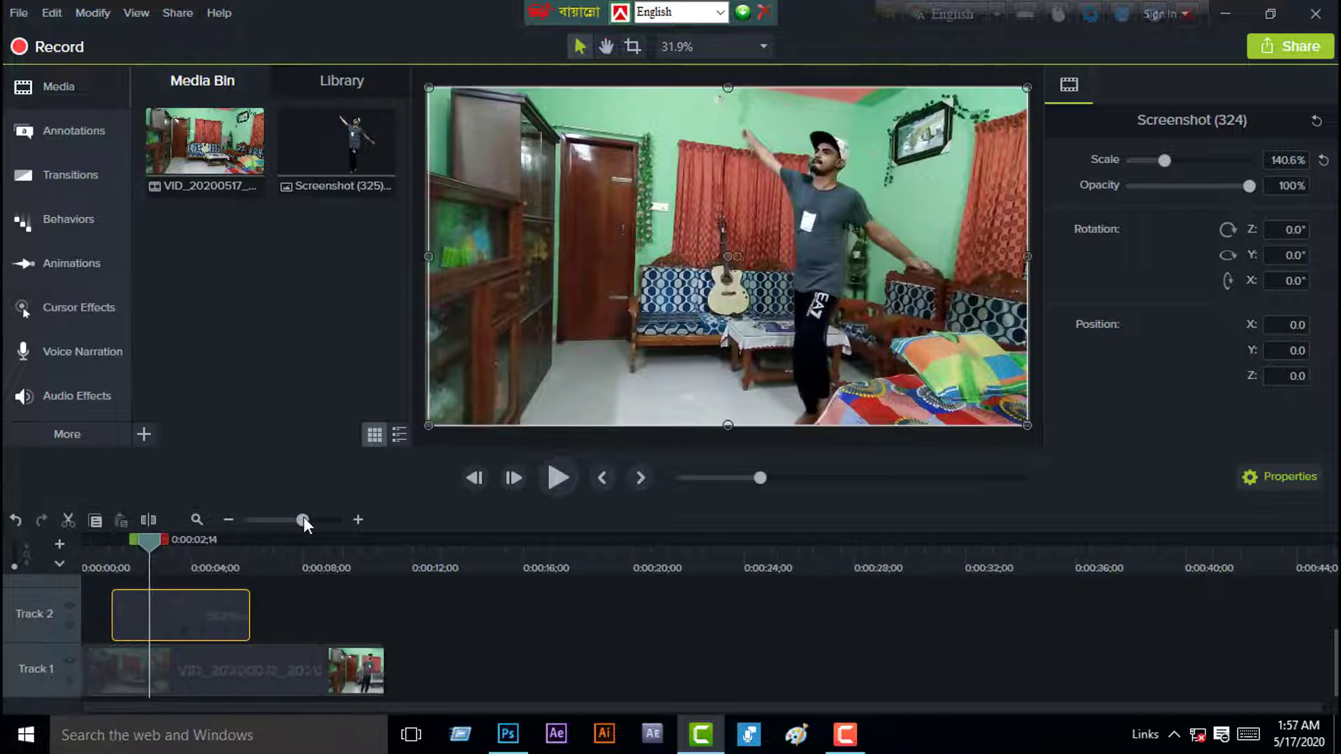
drag(152, 542, 155, 542)
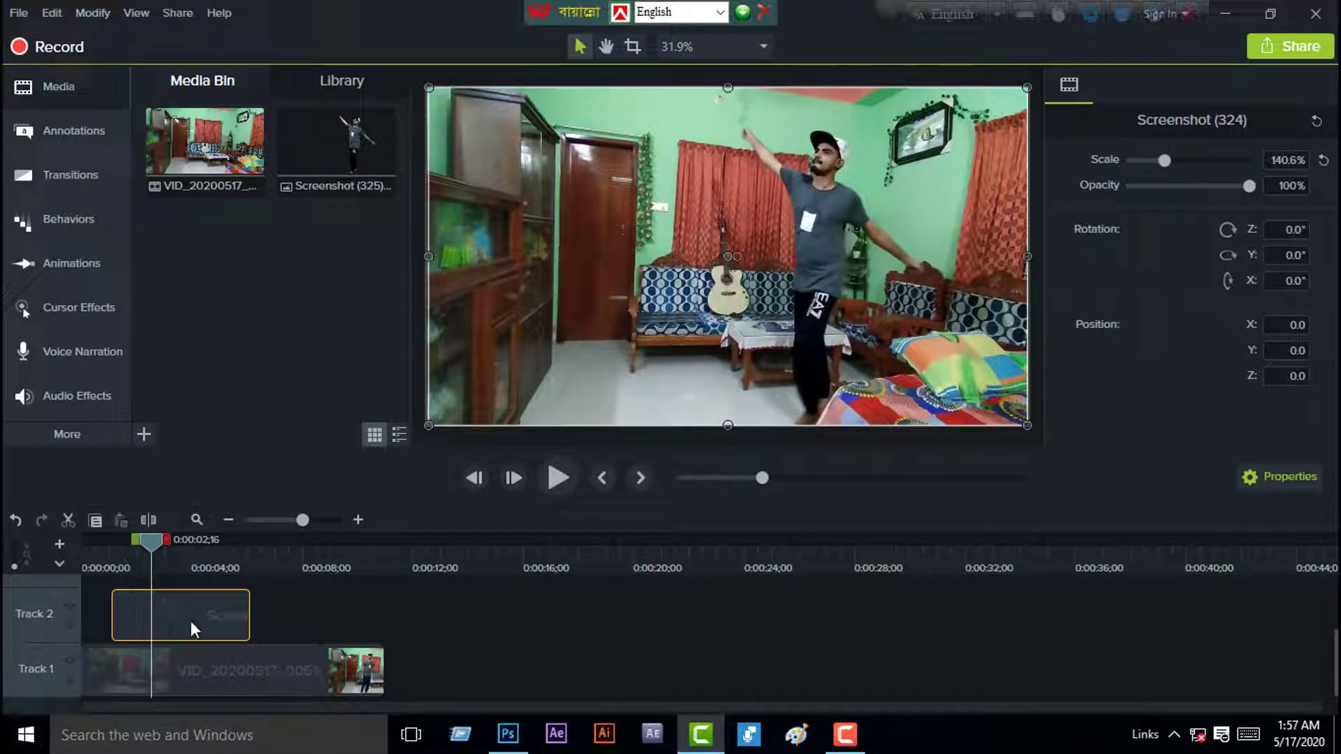
drag(190, 622, 151, 613)
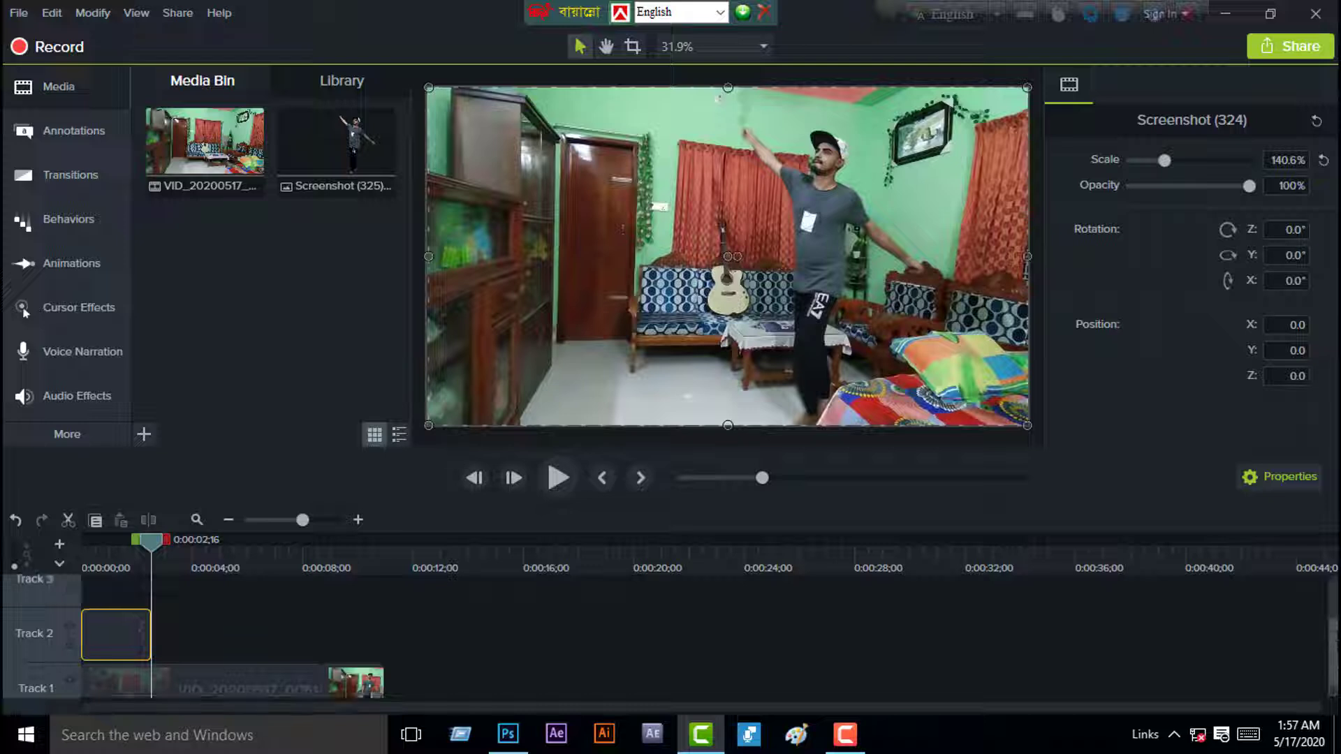
- Play the timeline from the beginning to check the cut-out against the video
drag(153, 553, 60, 548)
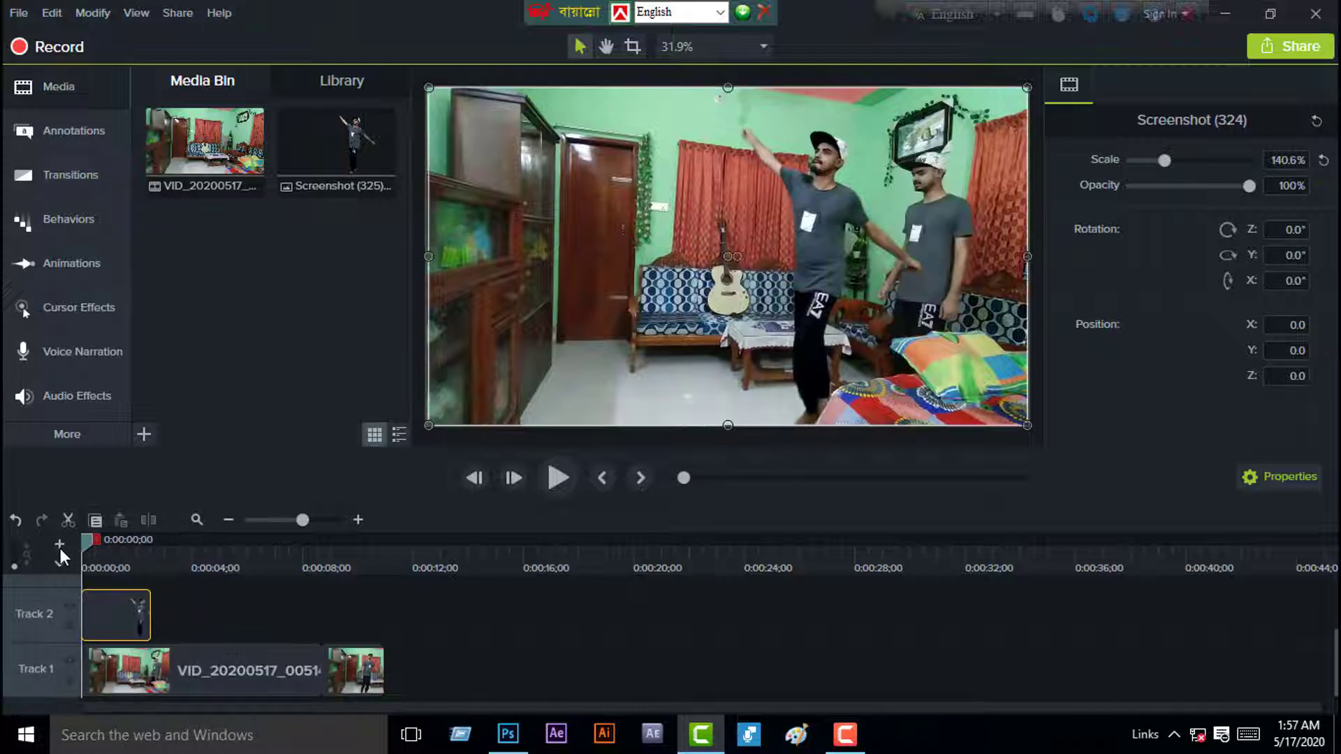
key(space)
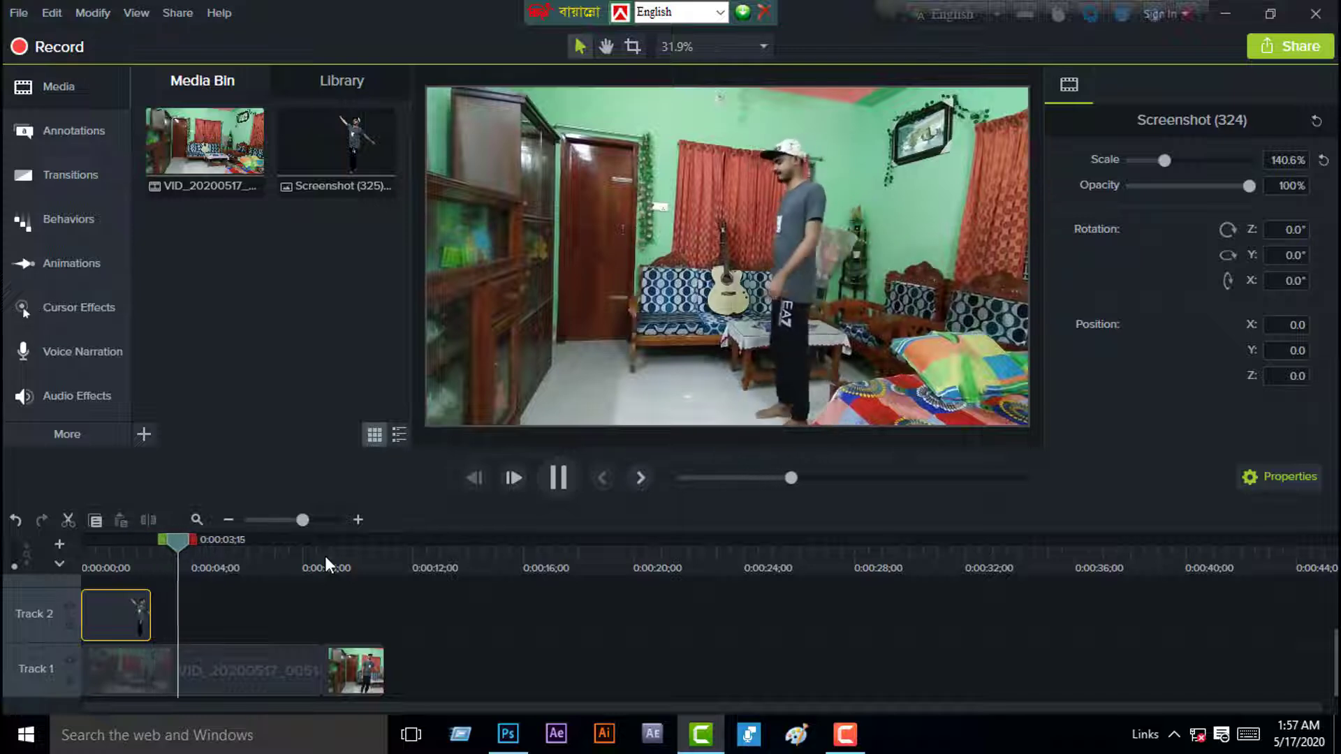
key(space)
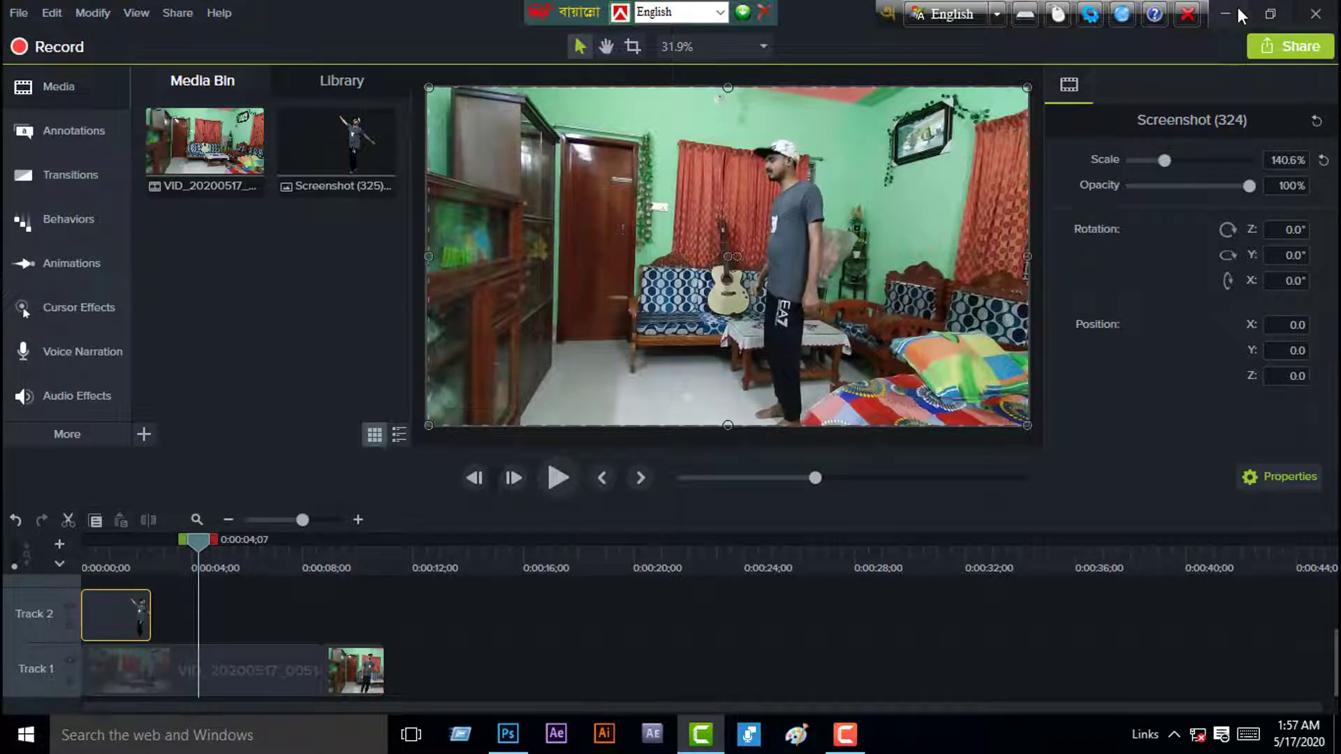
- Preview Screenshot (326).png from the desktop and open it in Adobe Photoshop CC
click(1238, 9)
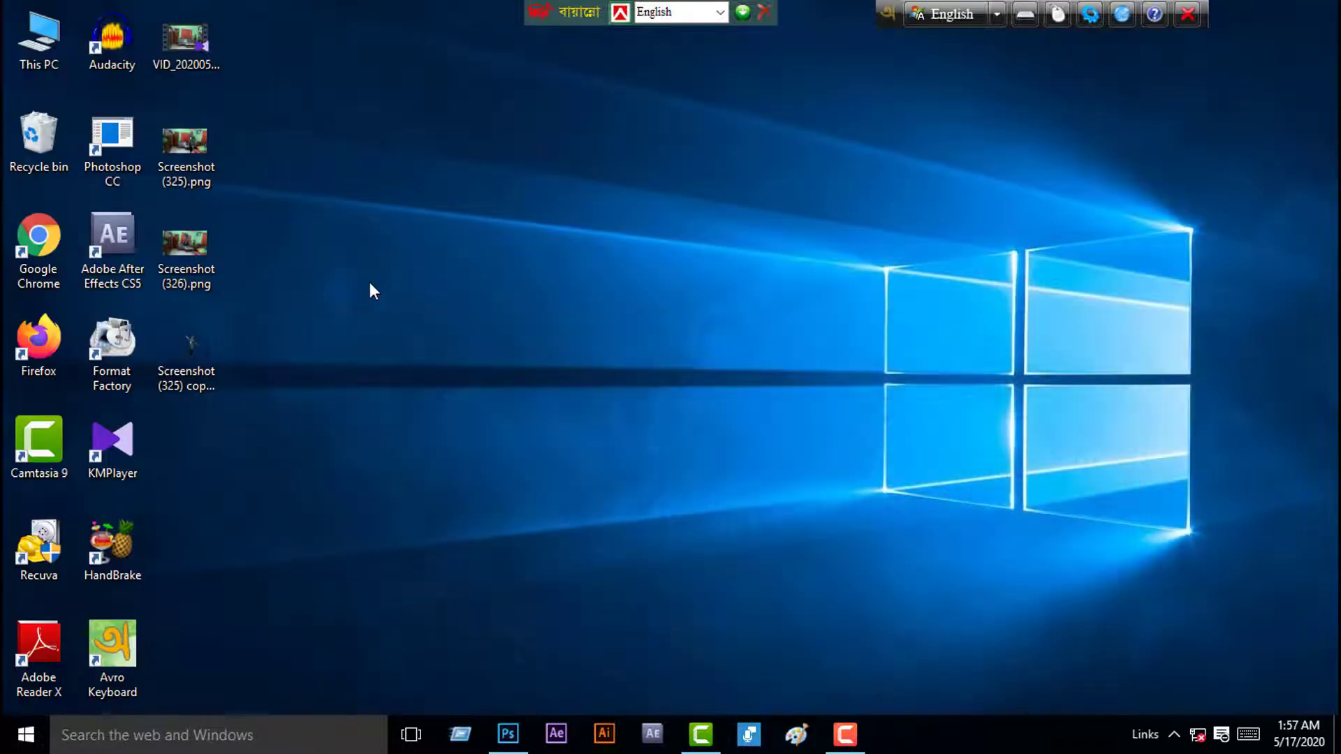
double_click(190, 246)
key(alt+F4)
right_click(199, 232)
mouse_move(267, 391)
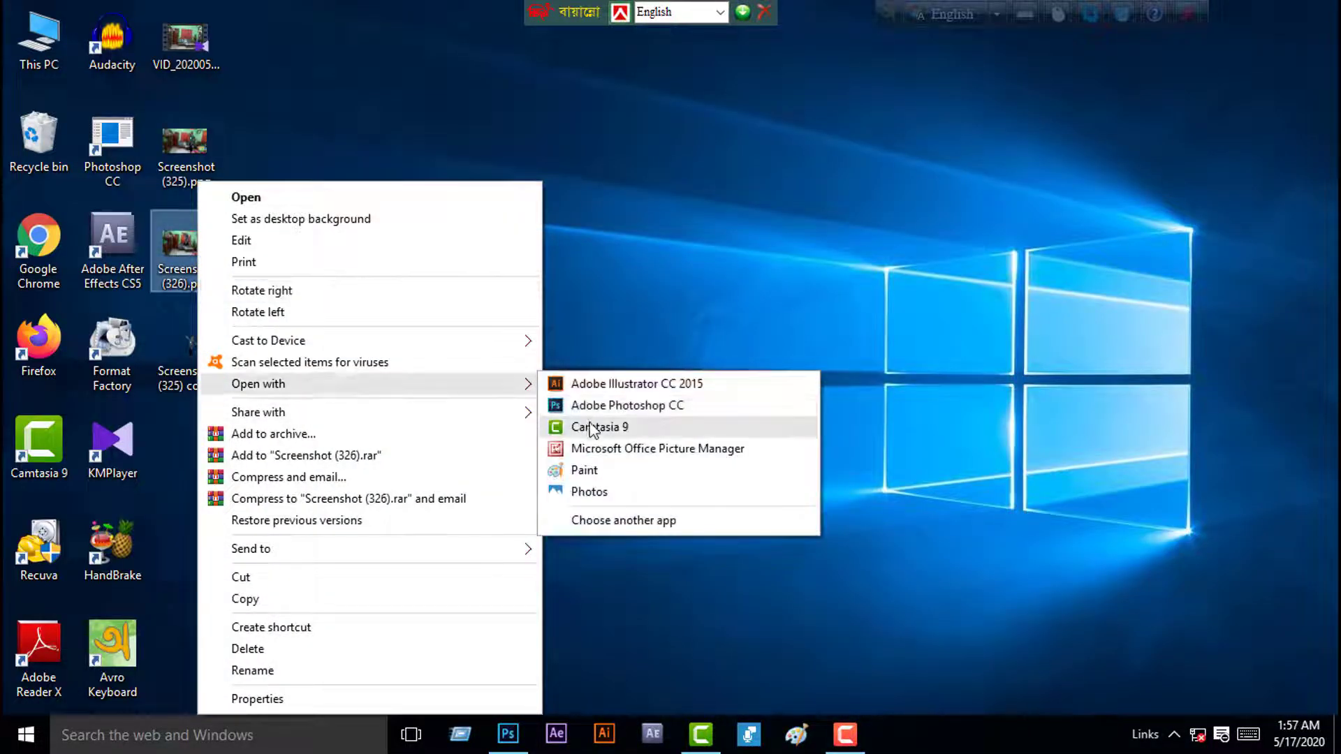
click(589, 411)
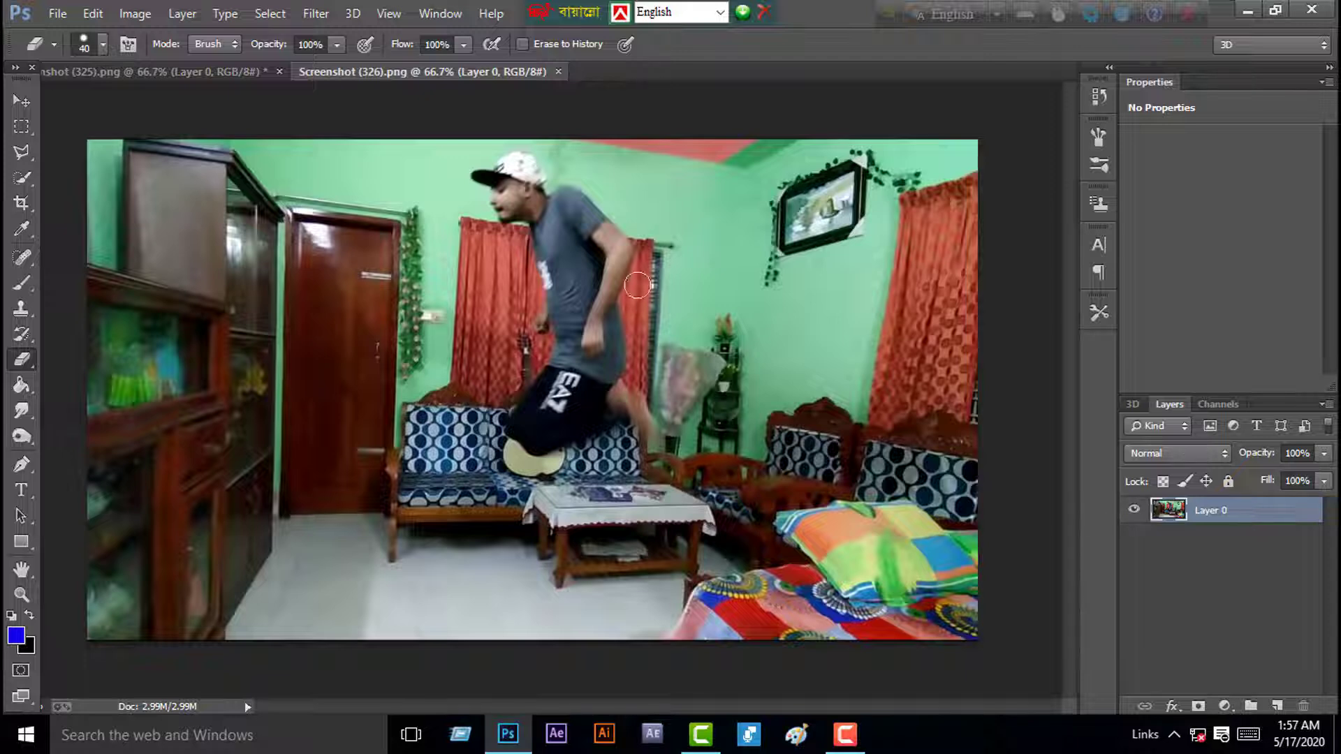
- Select the jumping man from cap to feet with the Quick Selection tool, excluding the curtain and wall areas around him
key(ctrl+plus)
scroll(633, 278, up, 3)
click(22, 178)
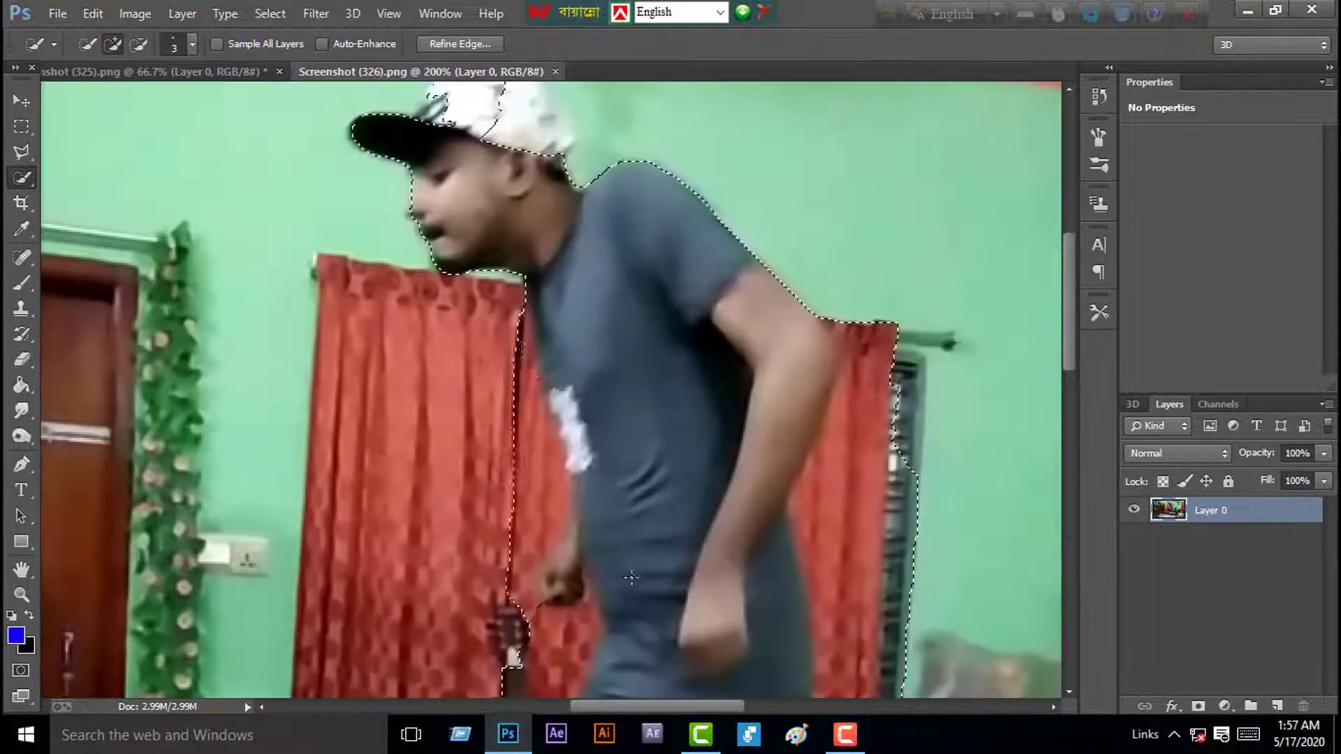
scroll(552, 391, down, 3)
scroll(551, 391, up, 3)
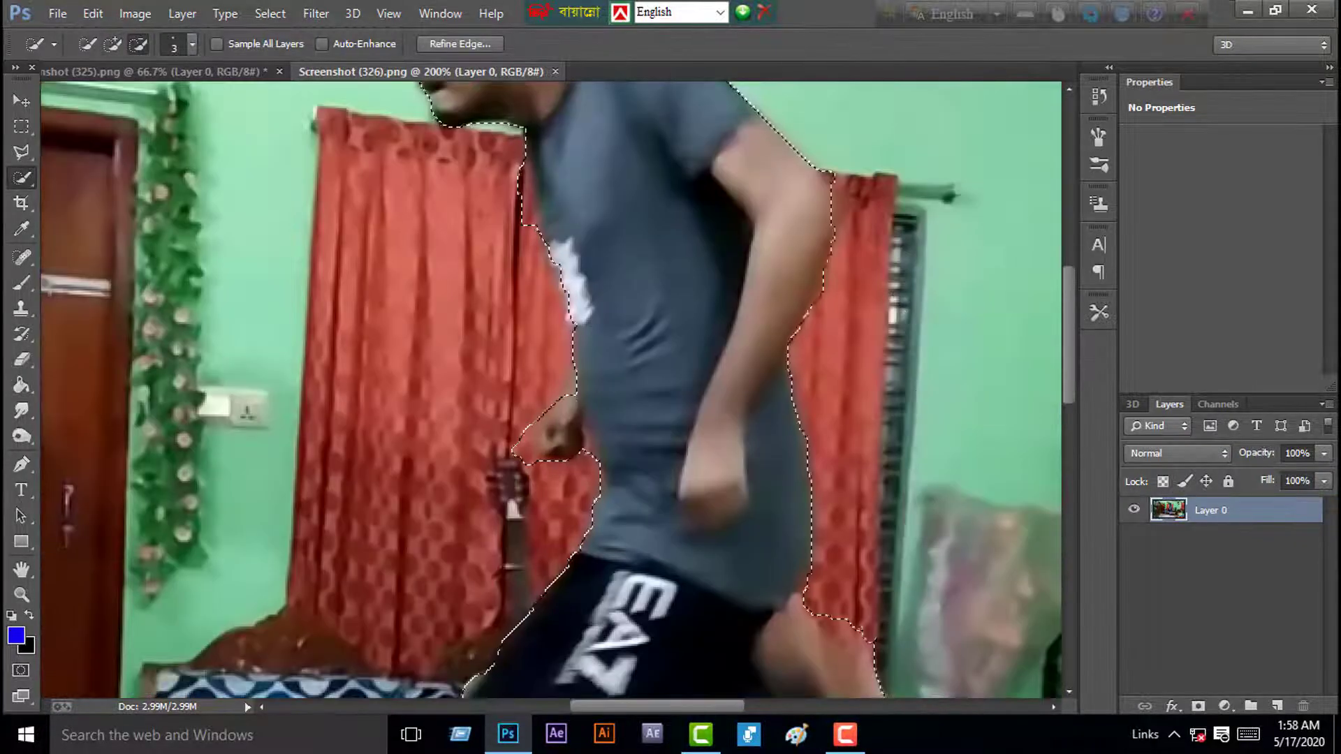
scroll(418, 312, down, 5)
key(ctrl+minus)
key(ctrl+minus)
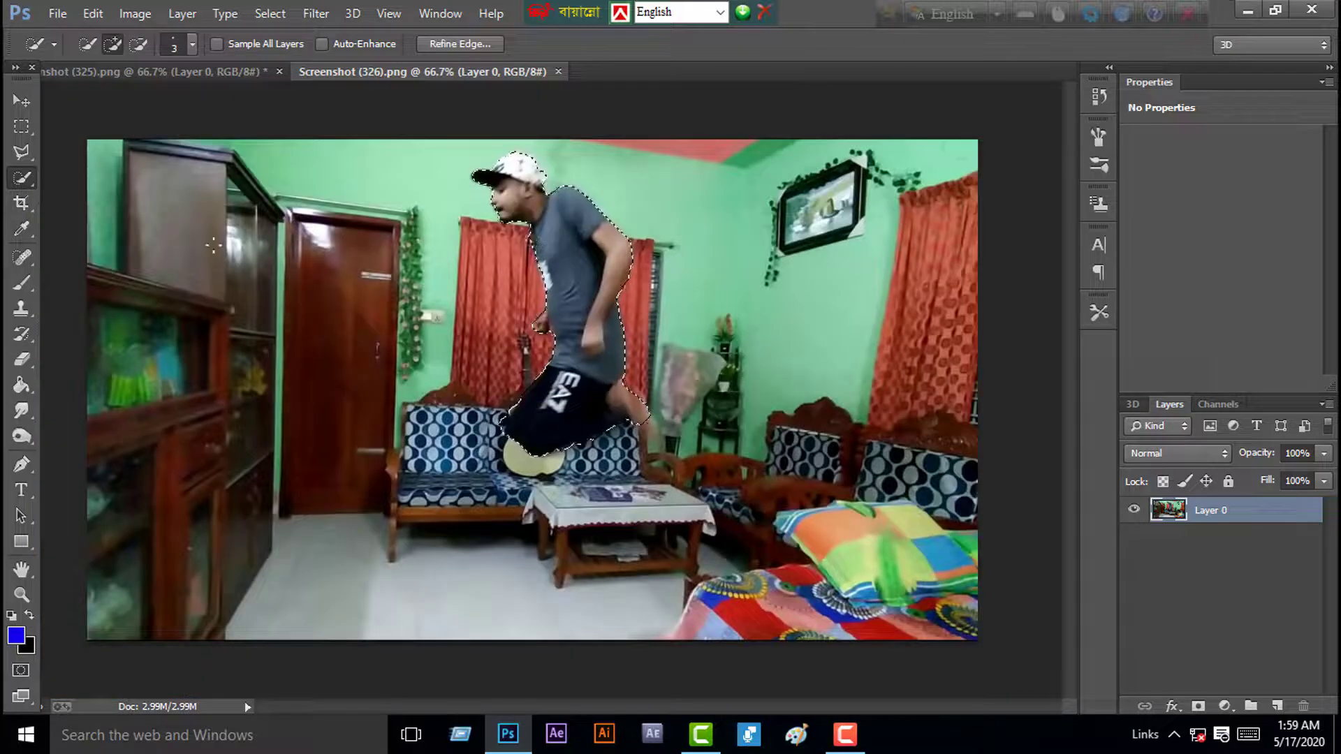
- Invert the selection, delete the room background around the jumping man, and deselect
right_click(550, 246)
click(614, 294)
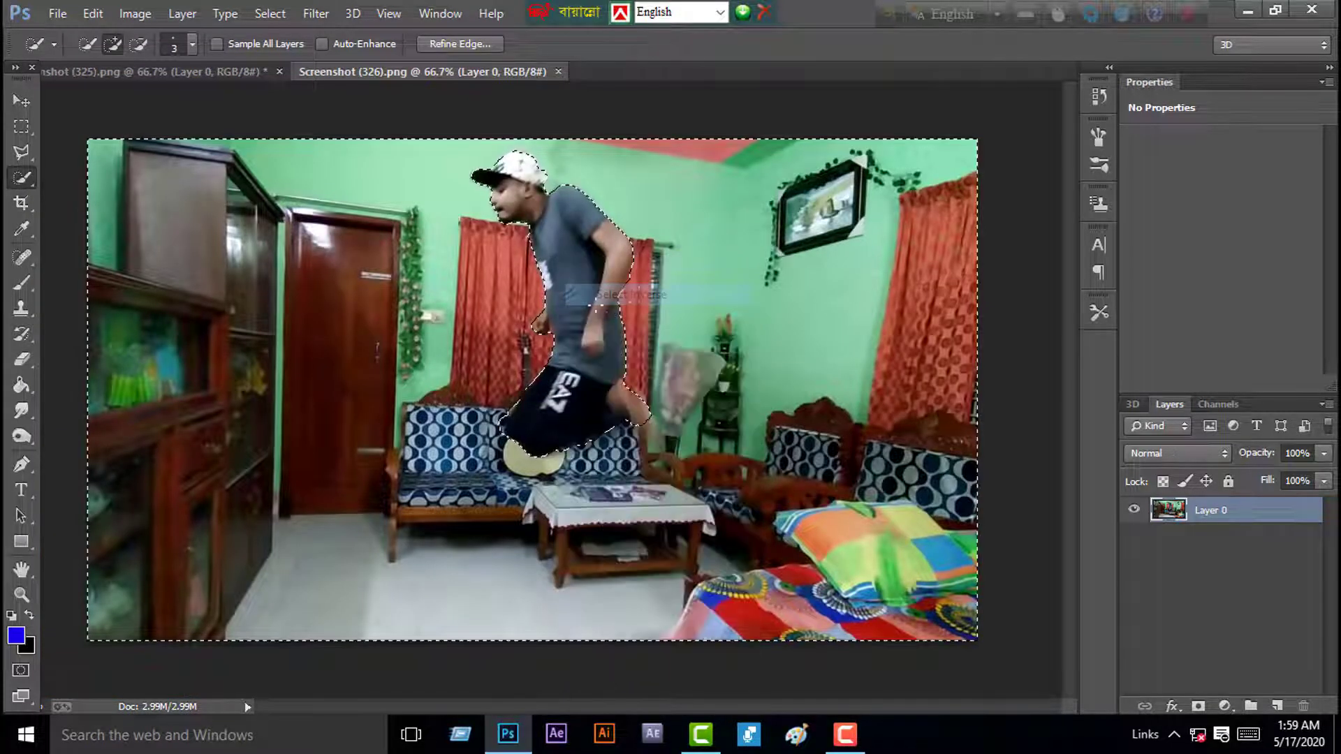
key(Delete)
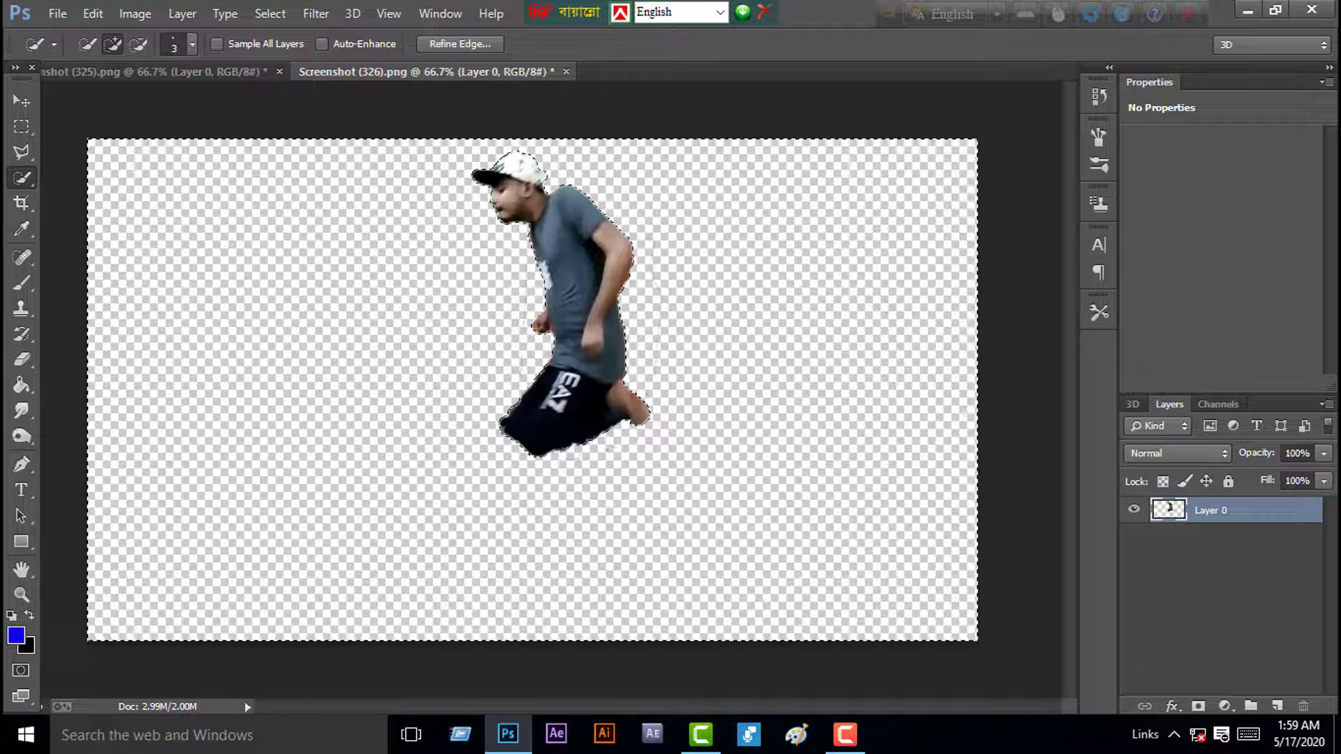
right_click(578, 246)
click(614, 264)
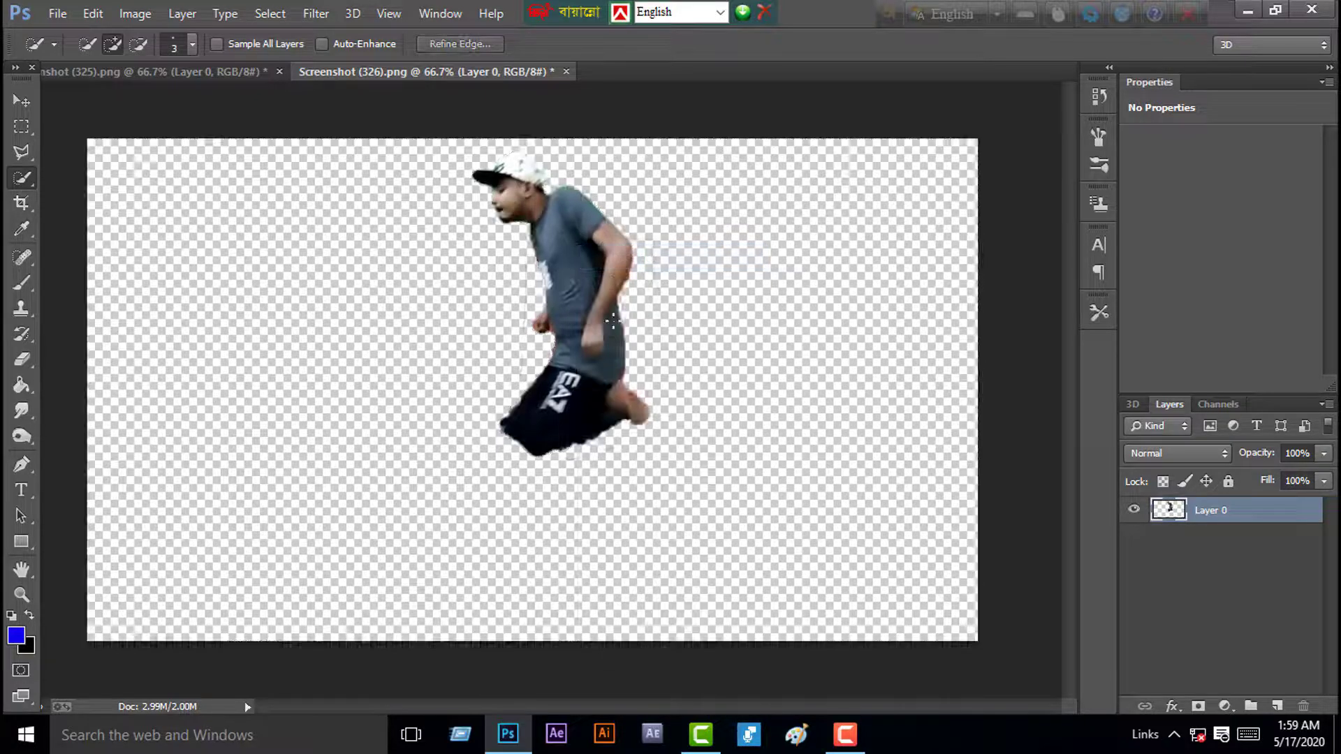
- Erase the faint outline remnants and leftover background fringes around the cut-out man with the 40 px Eraser
key(ctrl+plus)
key(ctrl+plus)
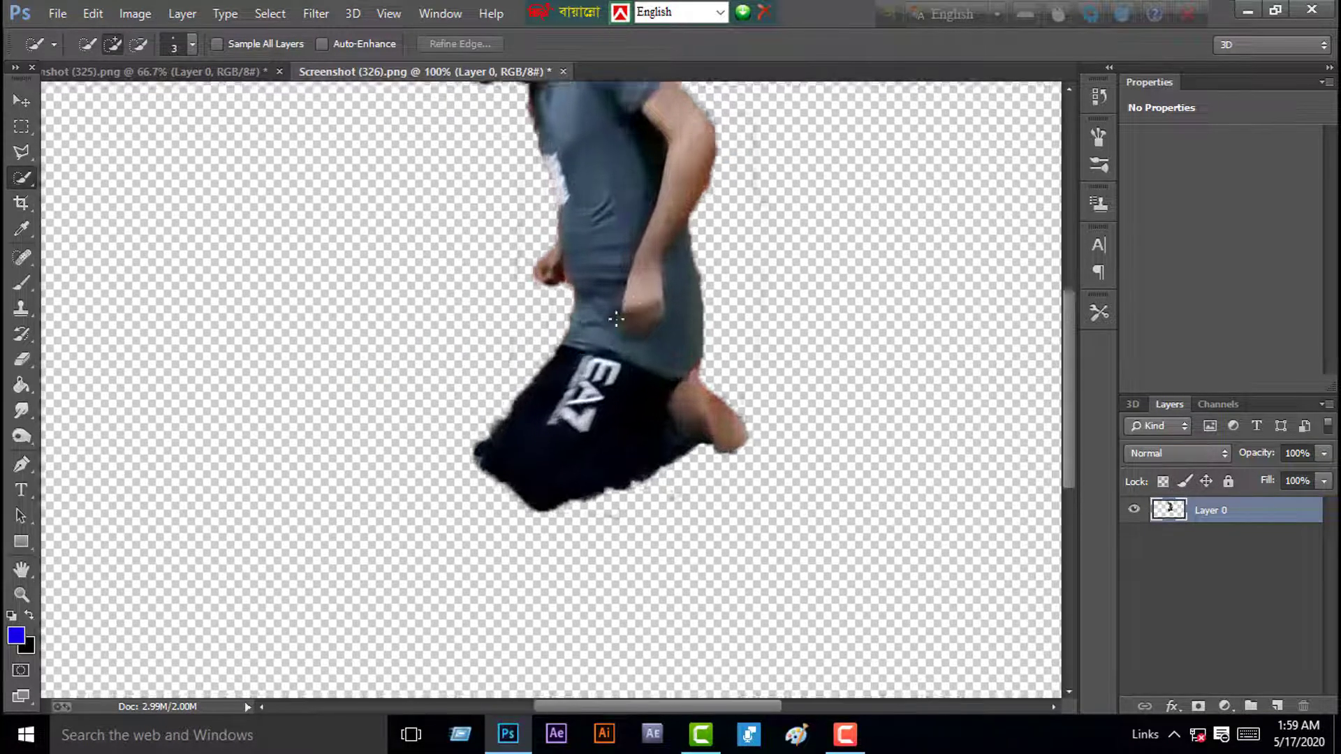
drag(1070, 394, 1072, 326)
click(22, 359)
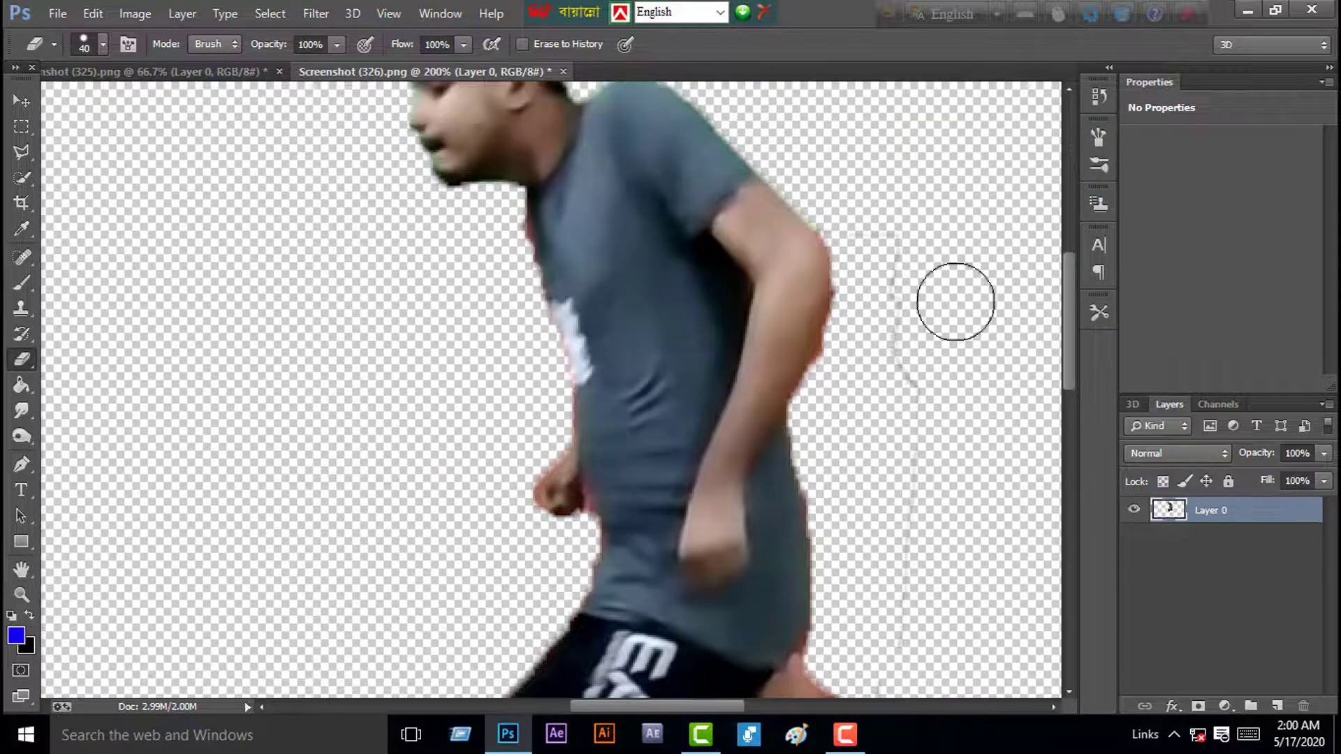
scroll(950, 299, down, 5)
scroll(1032, 443, up, 8)
key(ctrl+minus)
key(ctrl+minus)
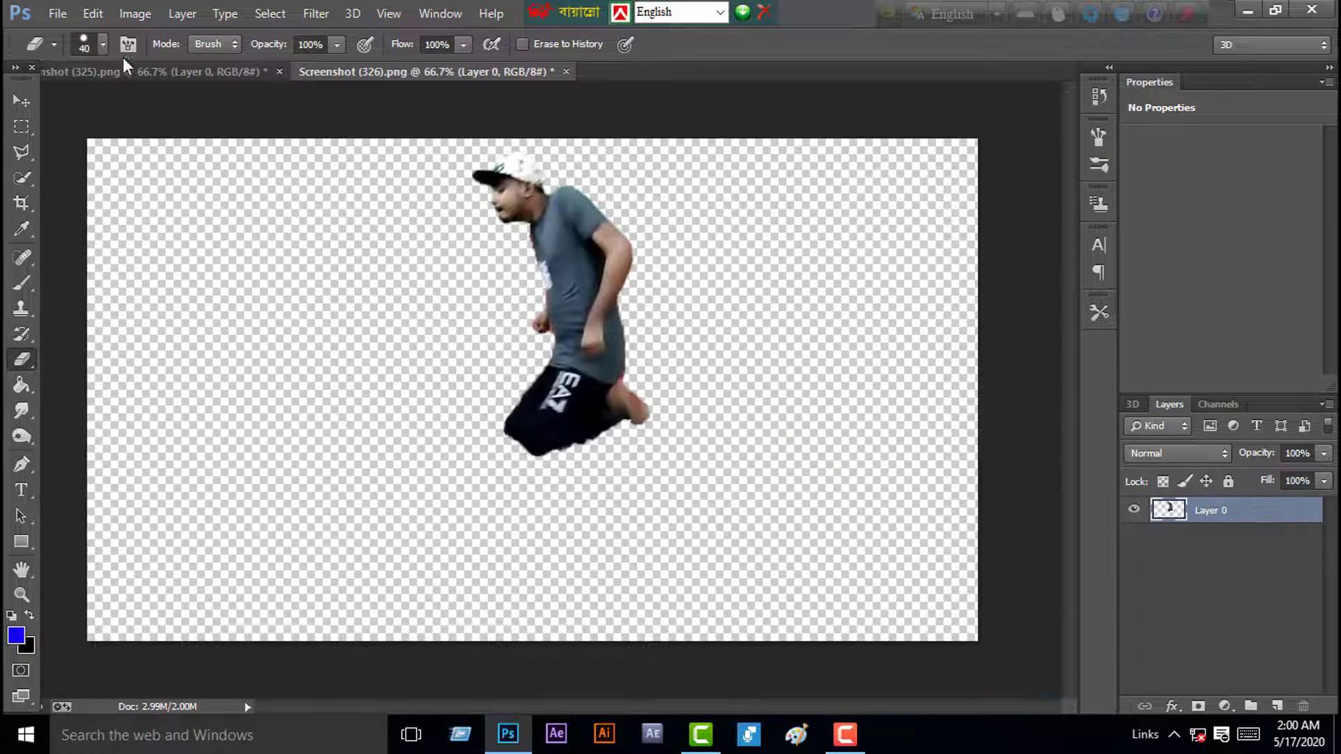
- Save the cut-out to the Desktop as Screenshot (326) copy.png with Smallest / Slow compression and no interlacing
click(58, 14)
click(90, 246)
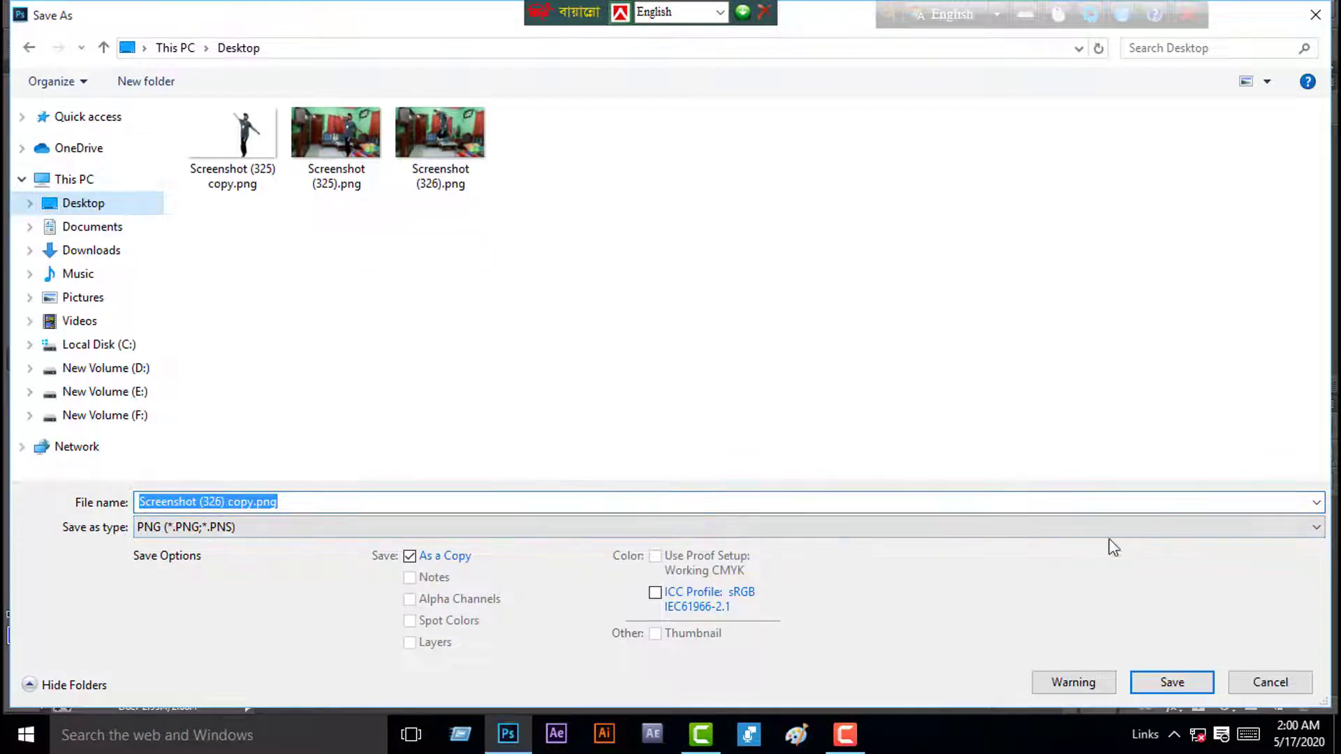
click(1172, 683)
click(734, 227)
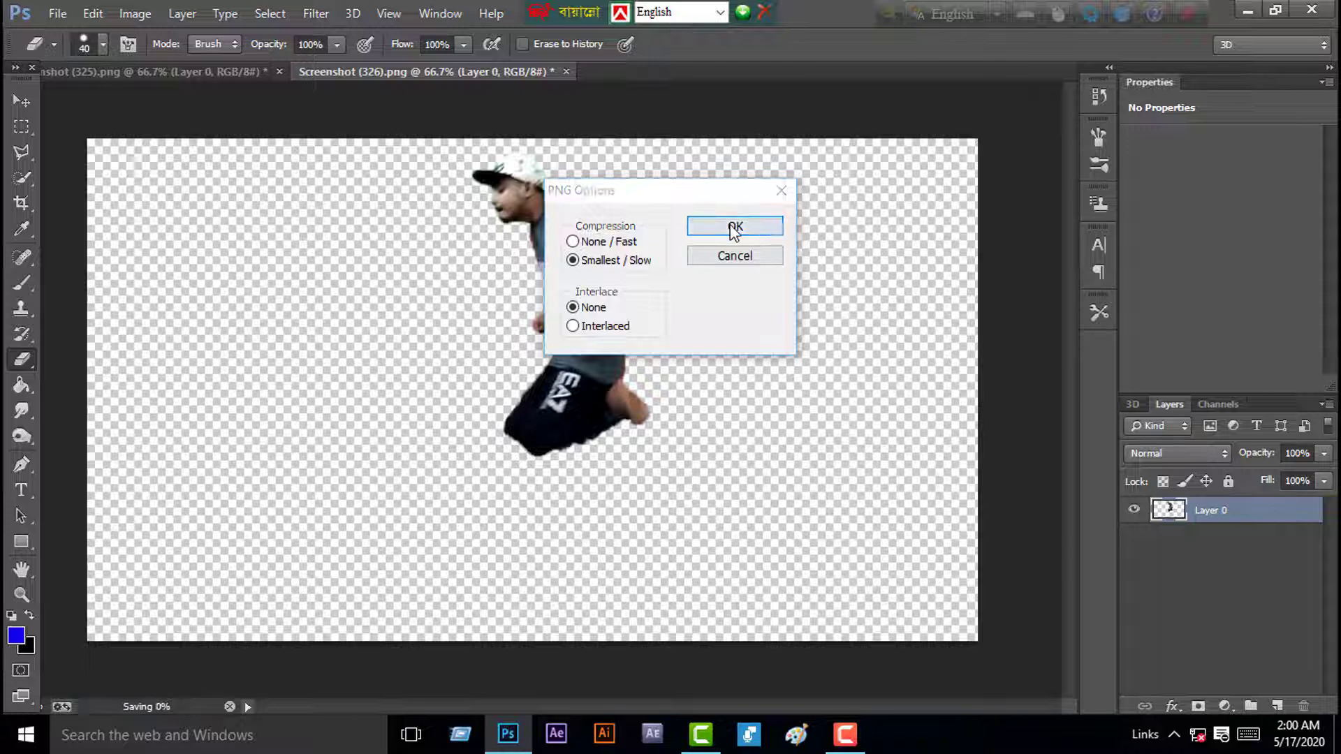
- Switch to Camtasia, place Screenshot (326) copy.png from the desktop on Track 2 at 0:00:04;07, and scale it to fit the canvas
click(1247, 10)
right_click(593, 152)
click(646, 210)
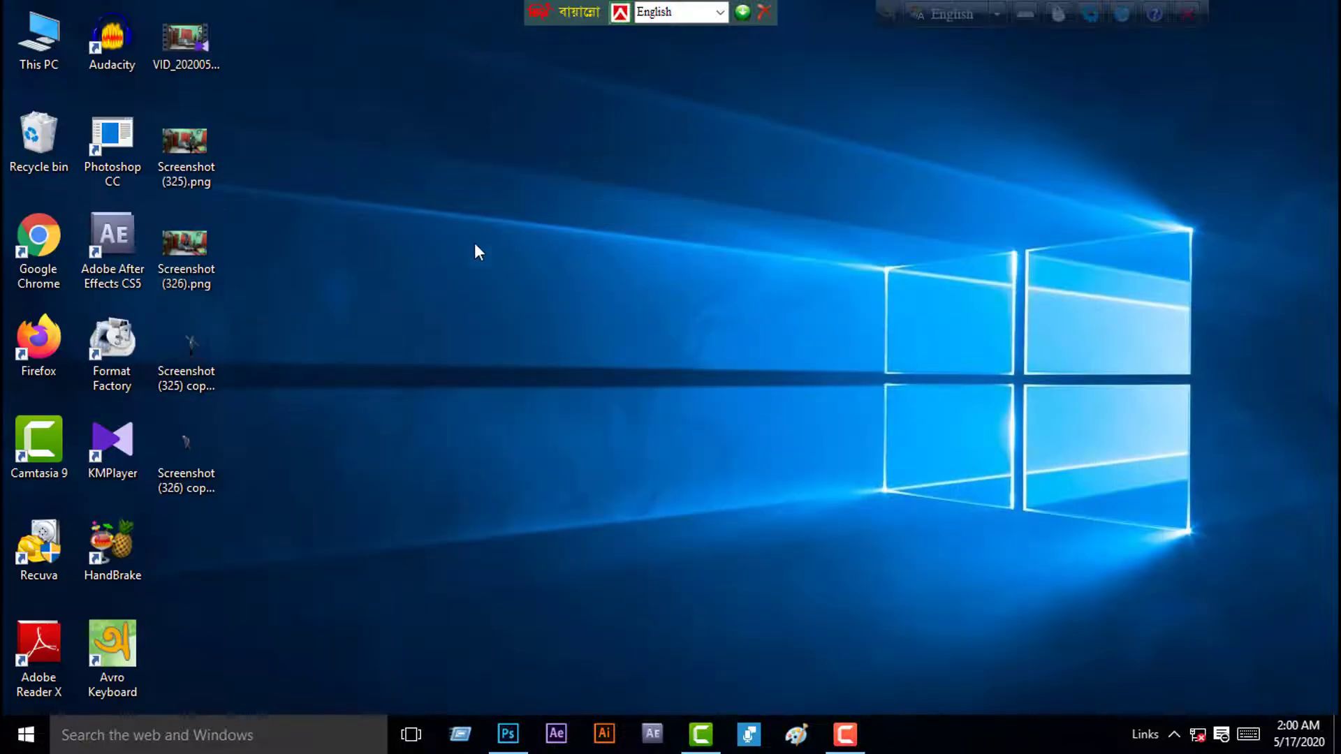
drag(186, 447, 540, 604)
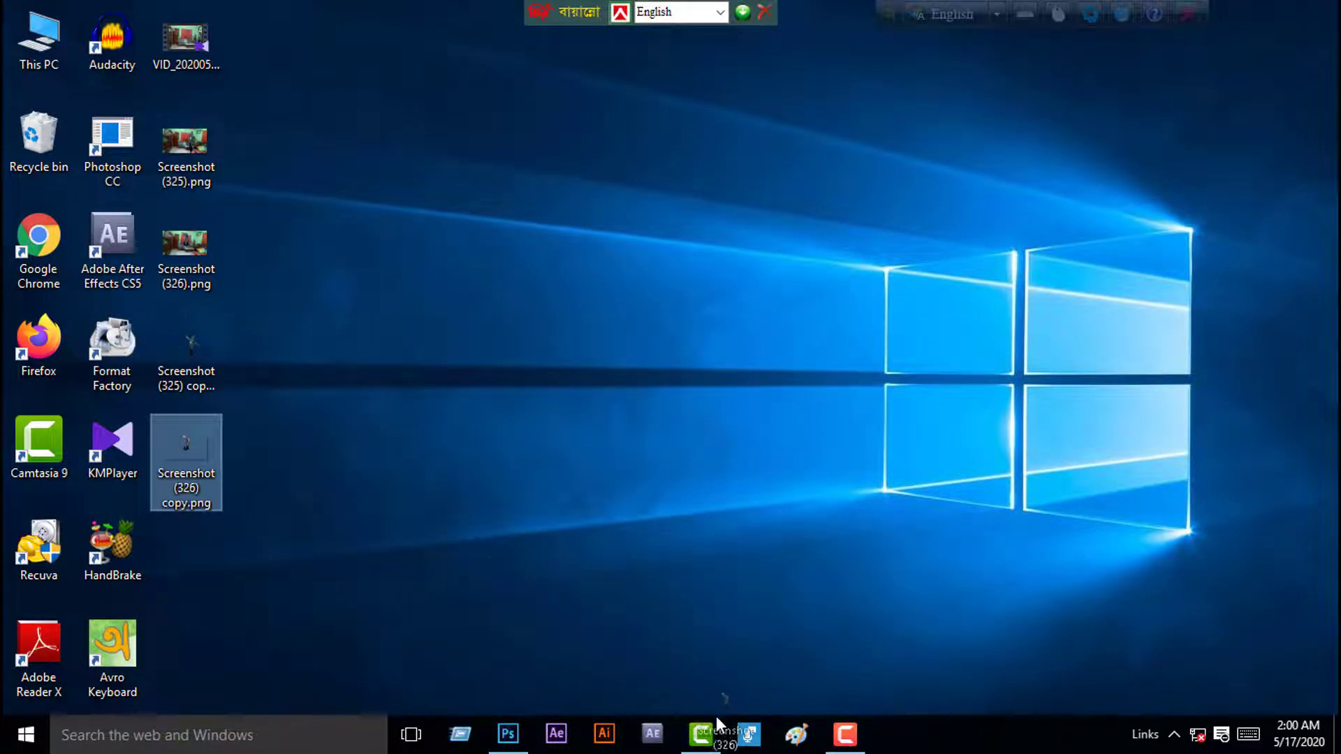
drag(715, 716, 217, 619)
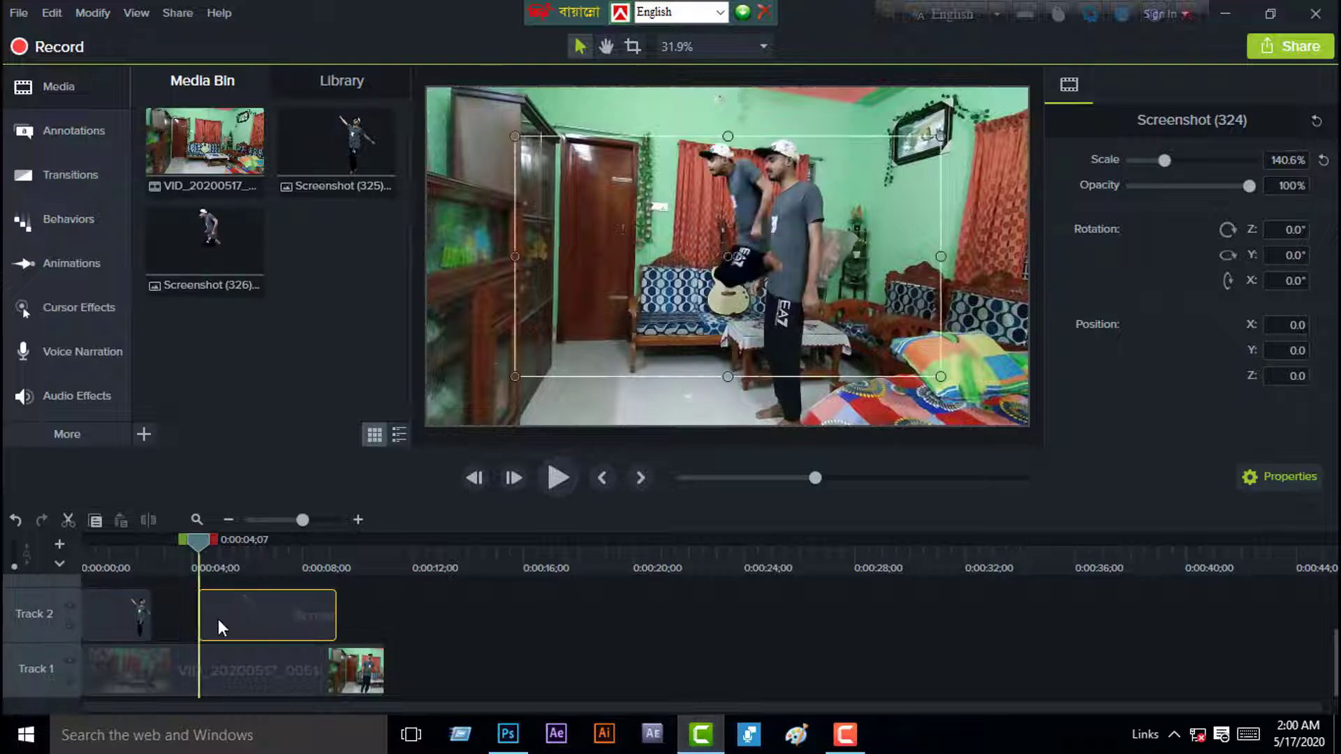
right_click(672, 326)
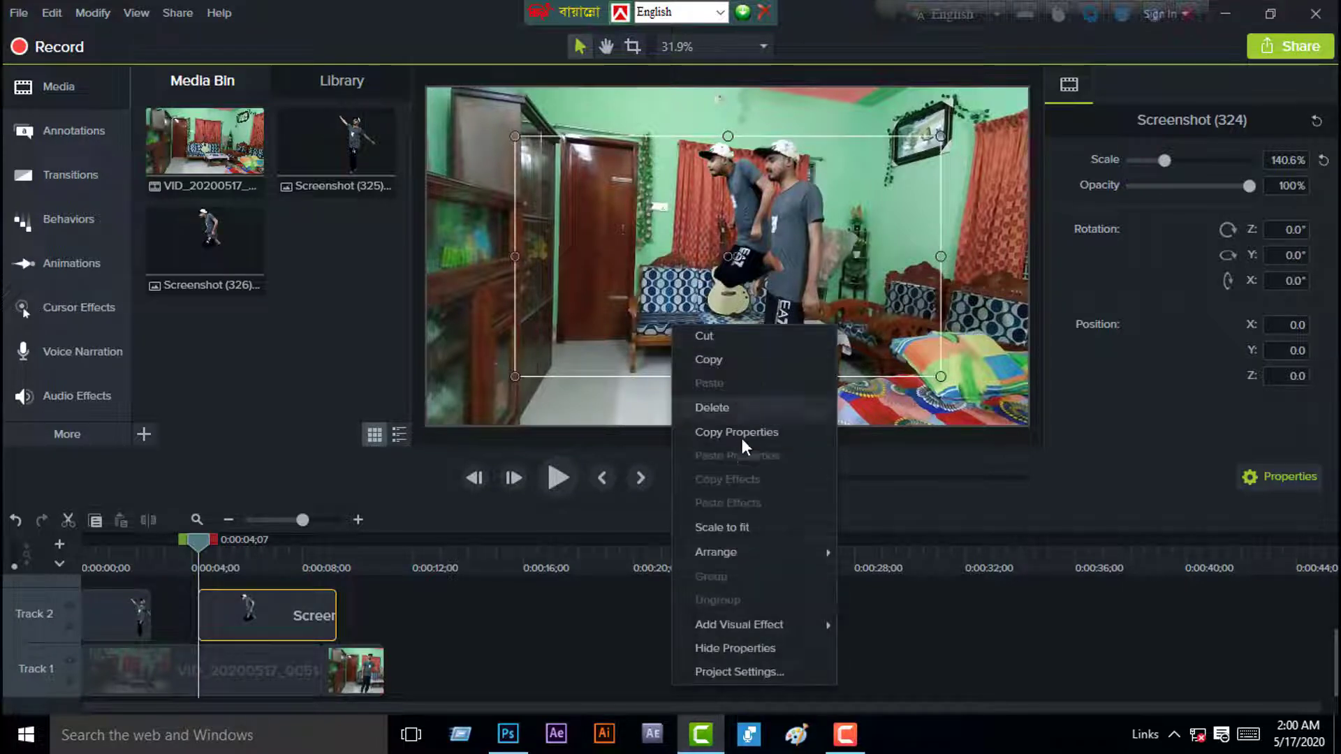
click(719, 528)
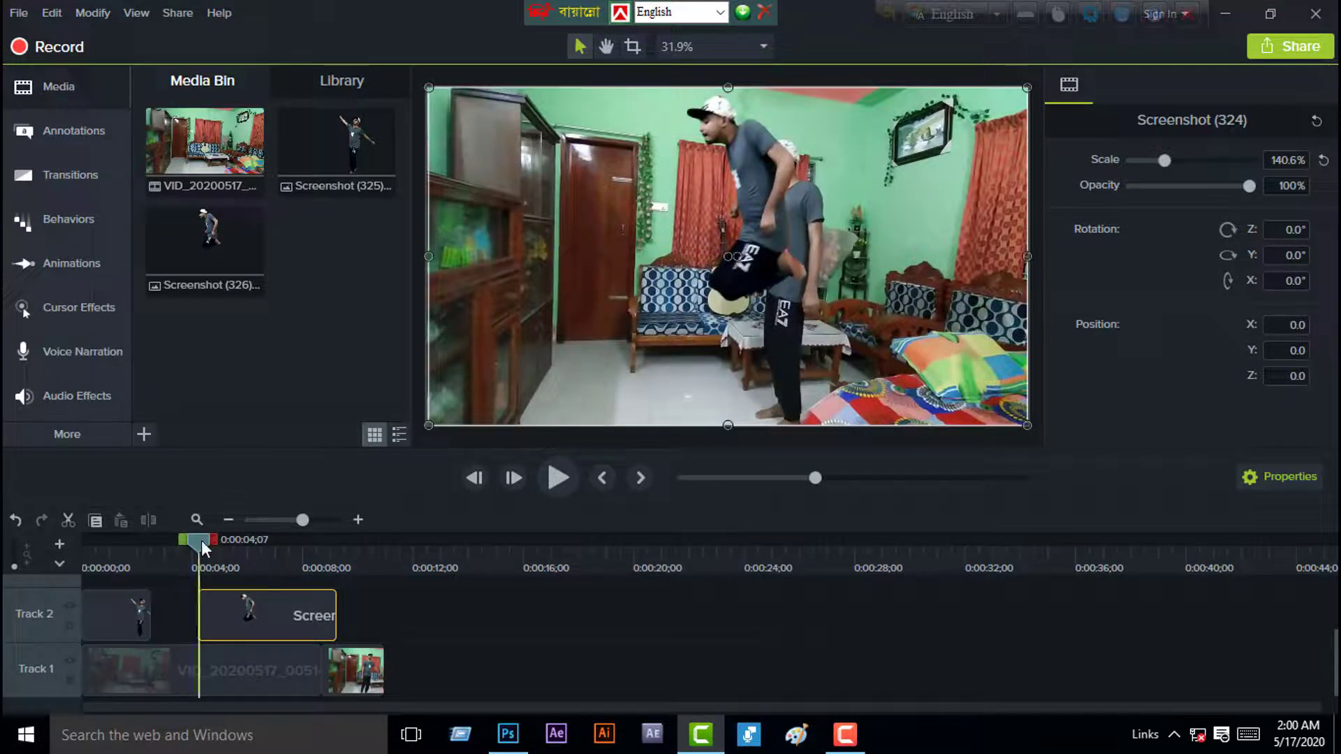
- Move the jumping cut-out clip to the start of Track 3 and extend its end to 0:00:06;00
drag(201, 539, 246, 542)
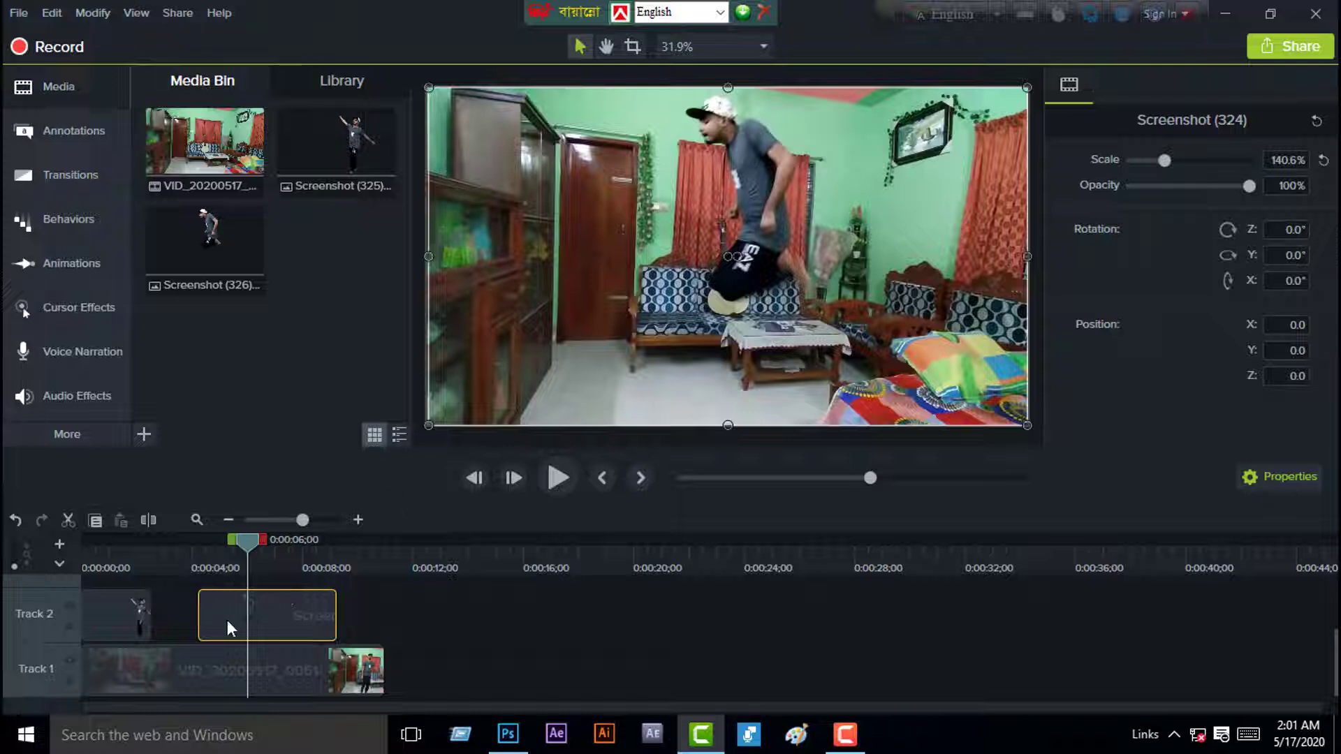
scroll(231, 626, up, 2)
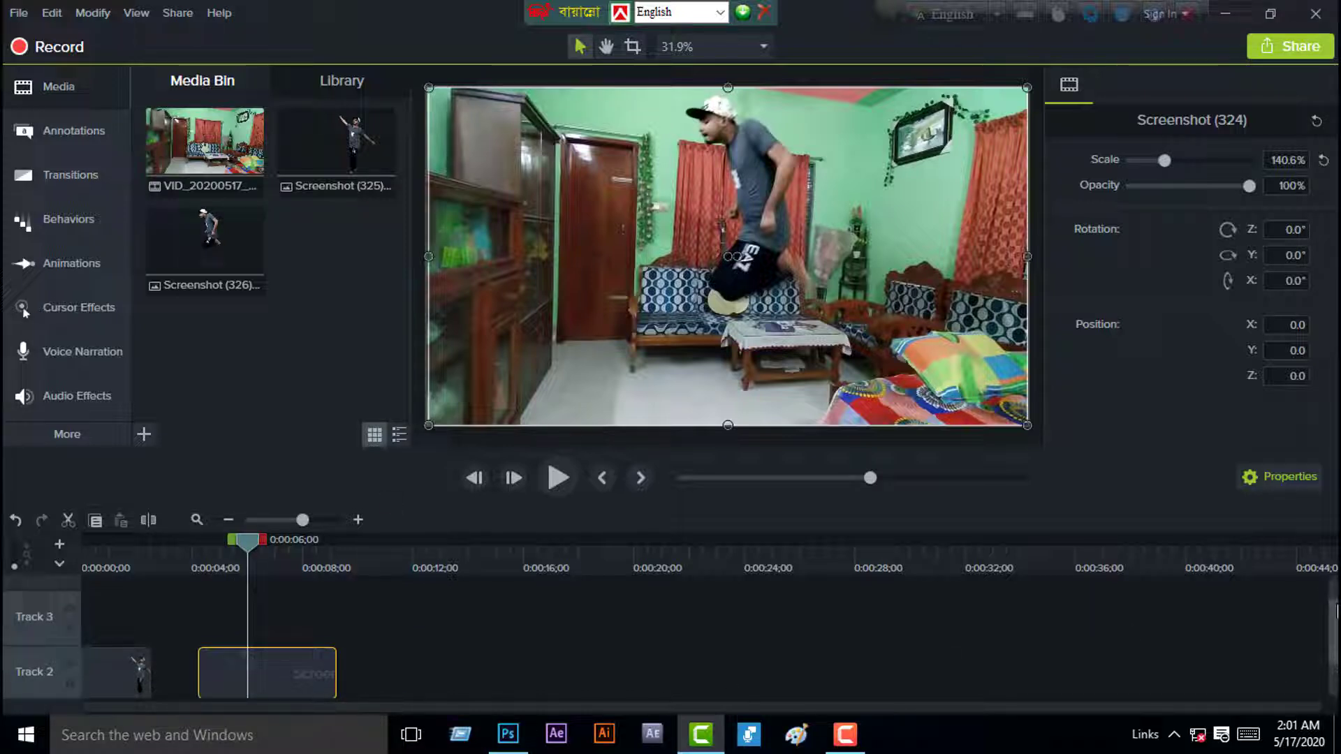
scroll(1337, 612, down, 2)
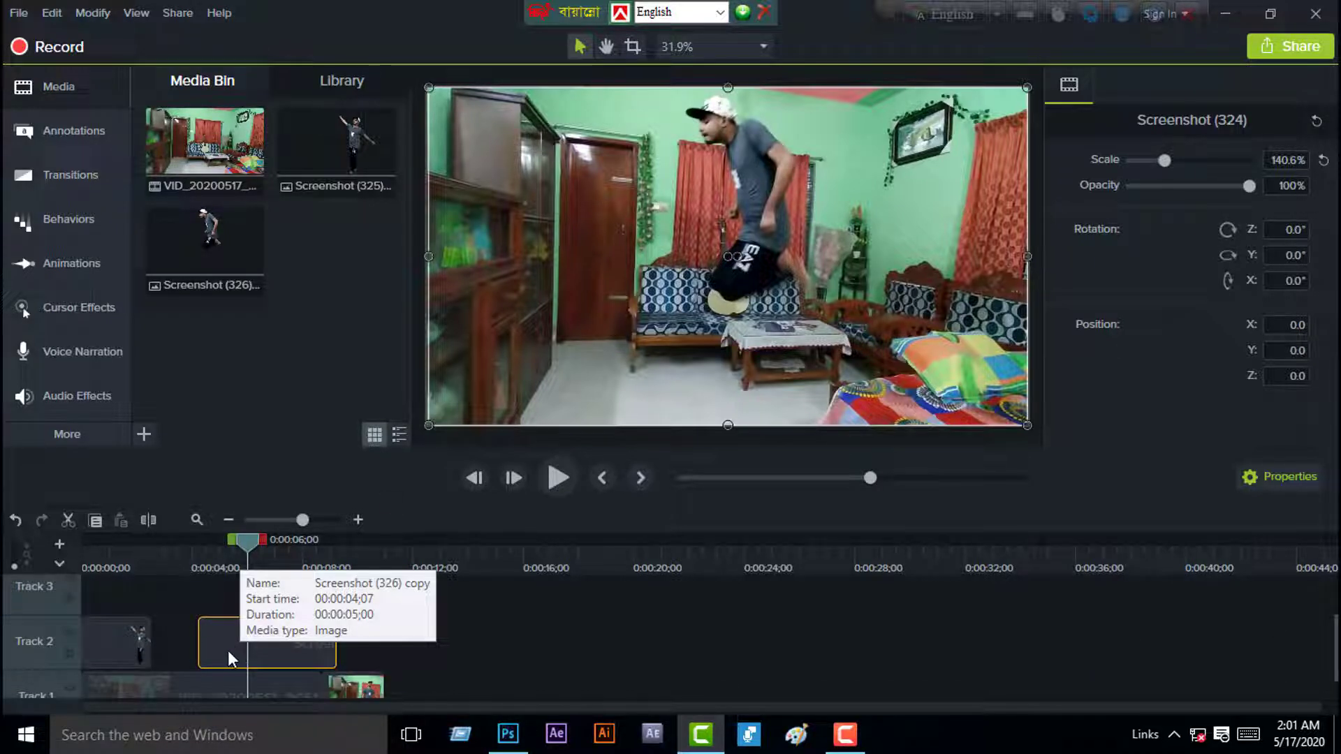
drag(228, 651, 119, 595)
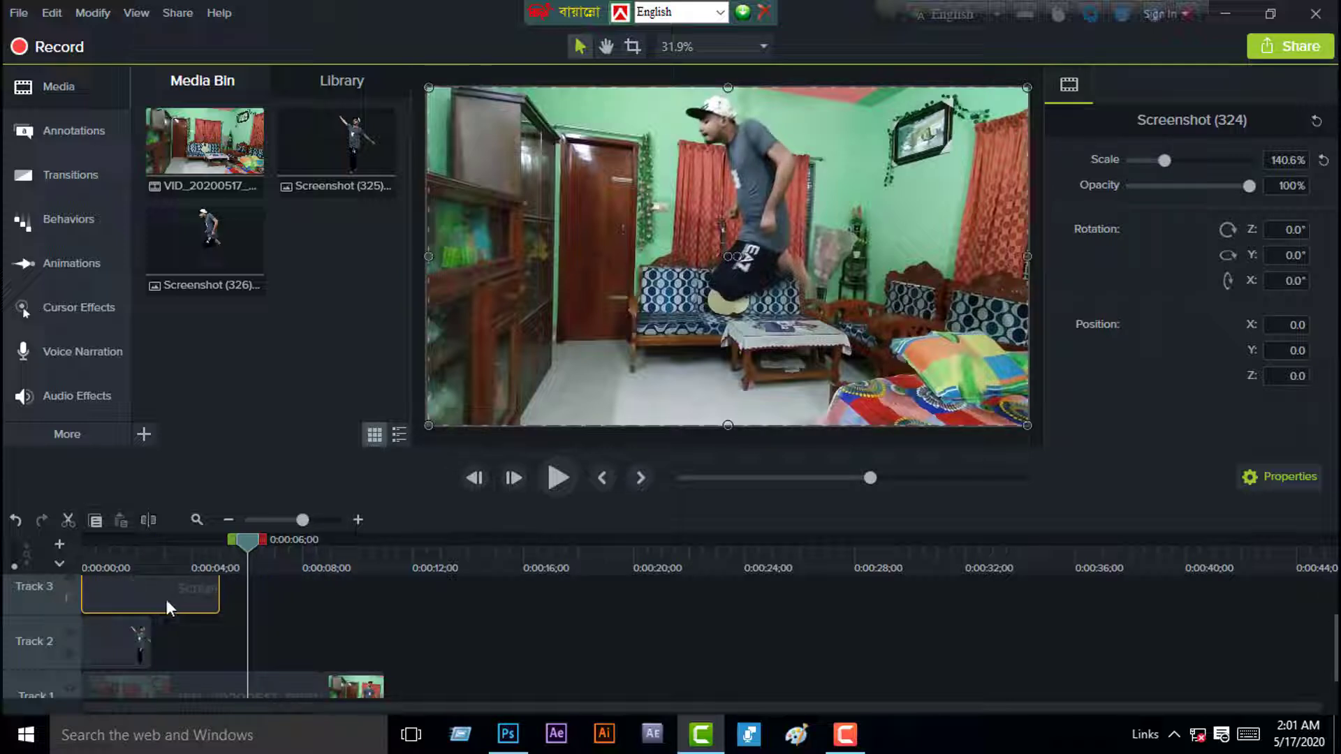
drag(219, 598, 247, 598)
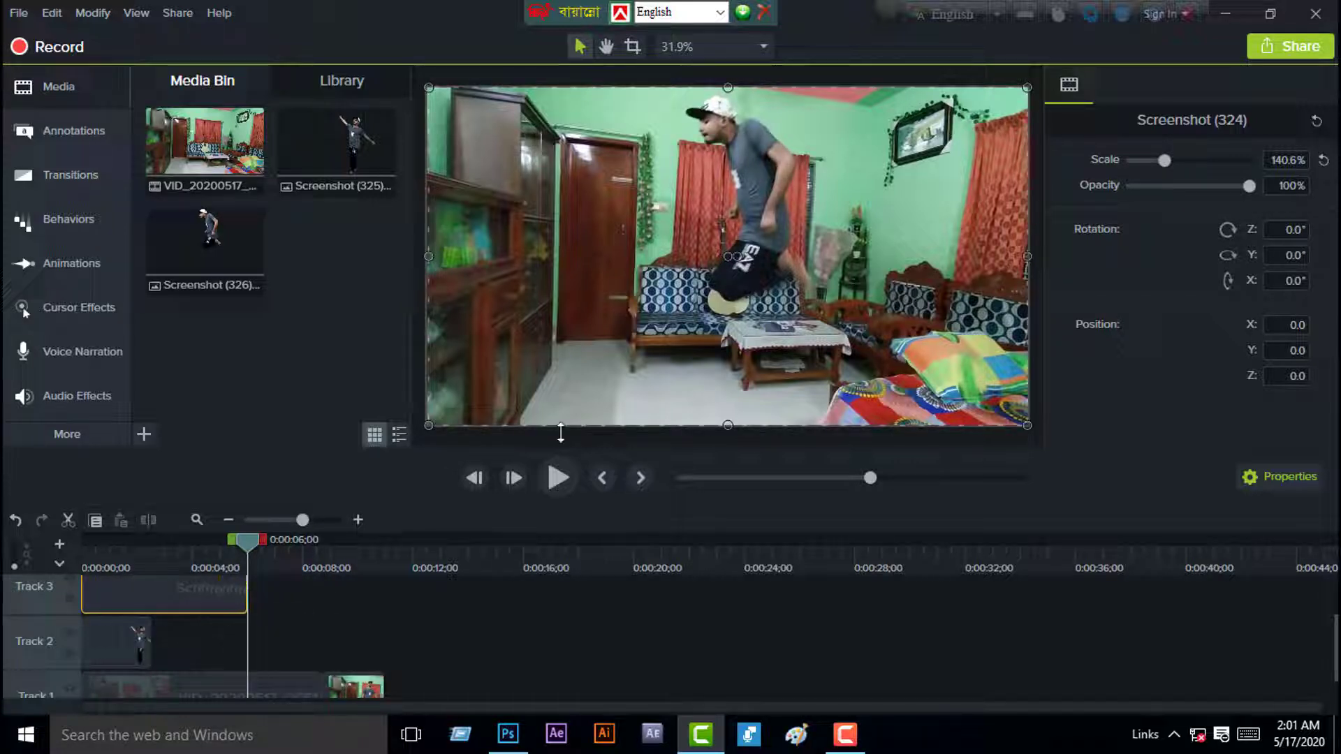
- Review the composite from the timeline start and open the sharing options for exporting the video
drag(248, 542, 32, 547)
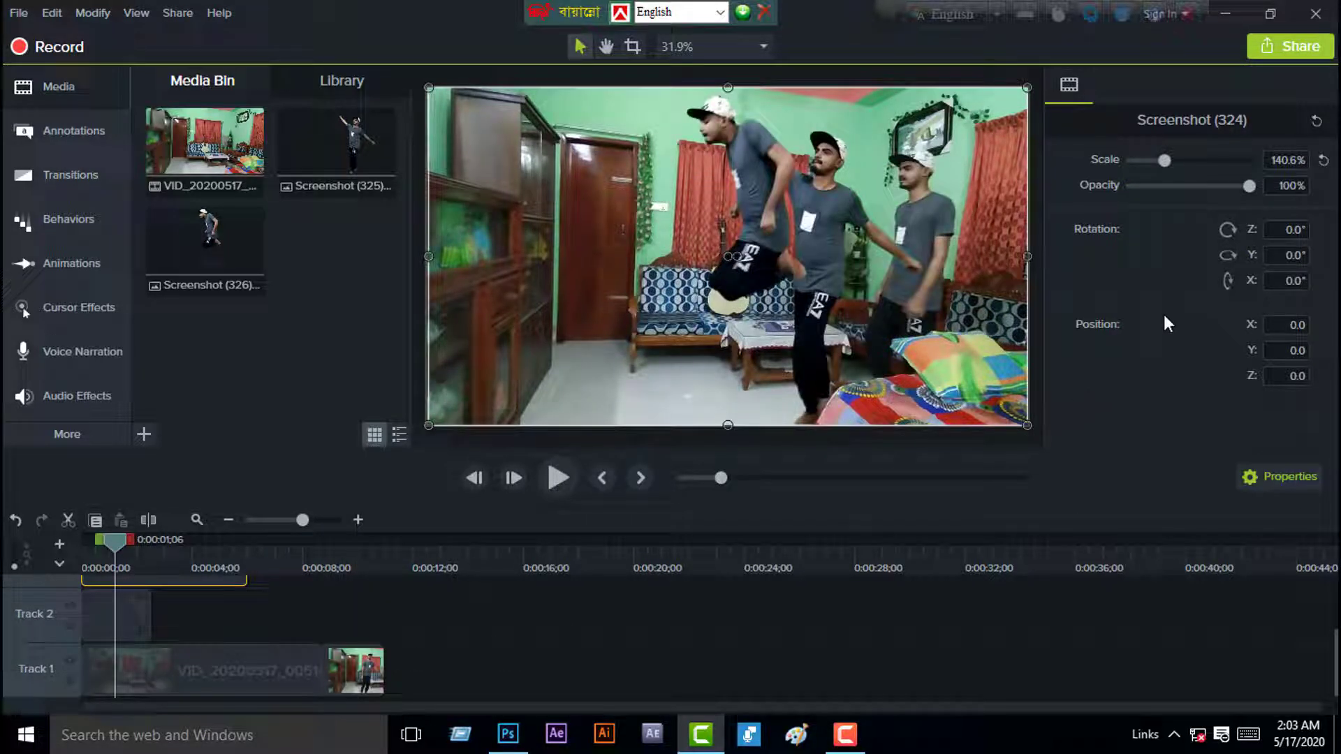
click(1290, 46)
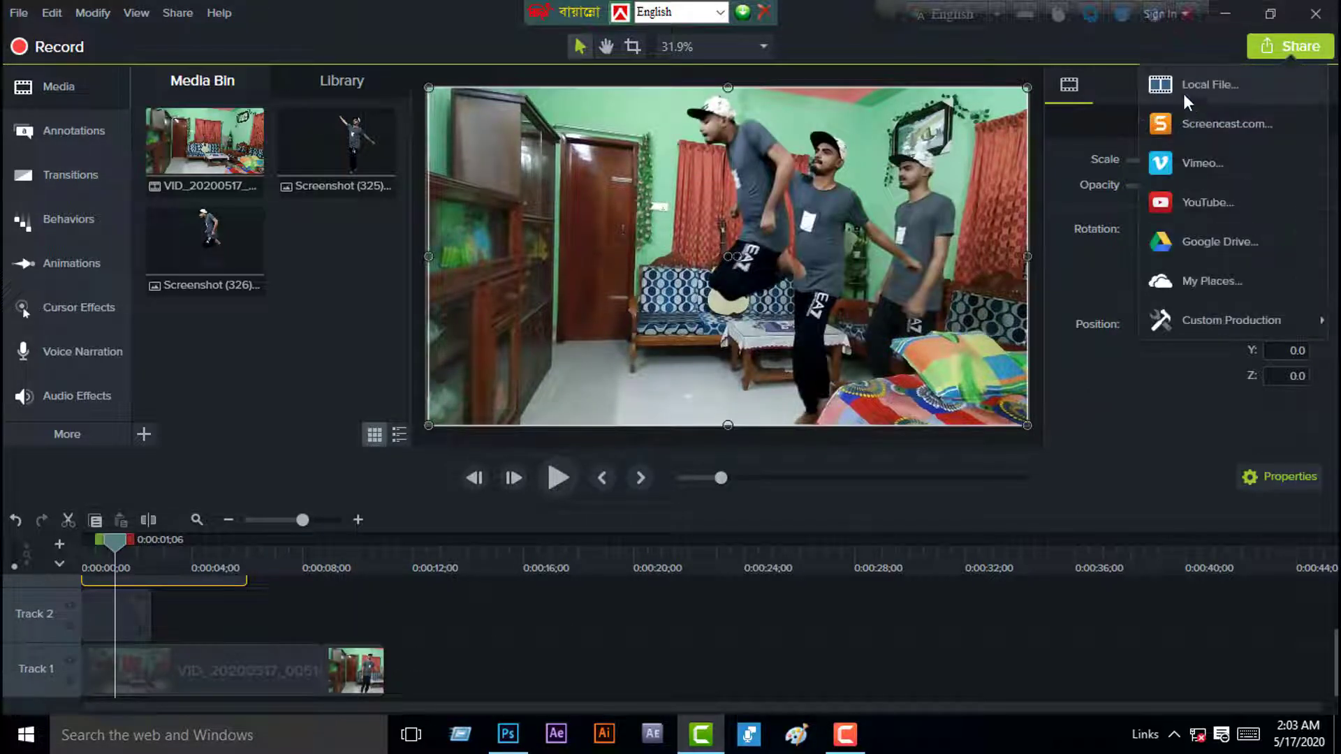